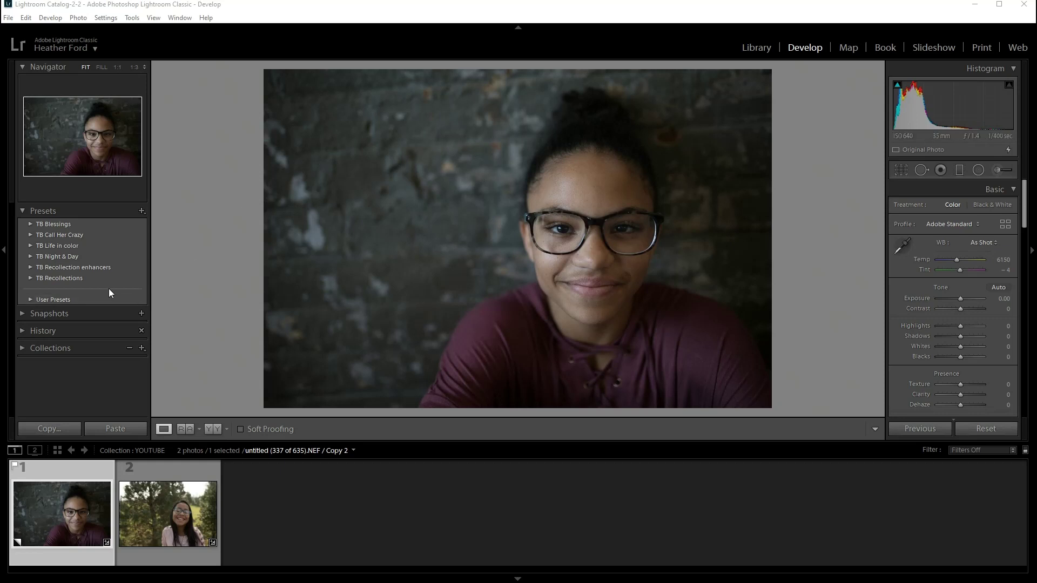
- Apply the Dazzlin' preset from the TB Life in color group and warm Temp to 7000
{"action": "left_click", "coordinate": [30, 246]}
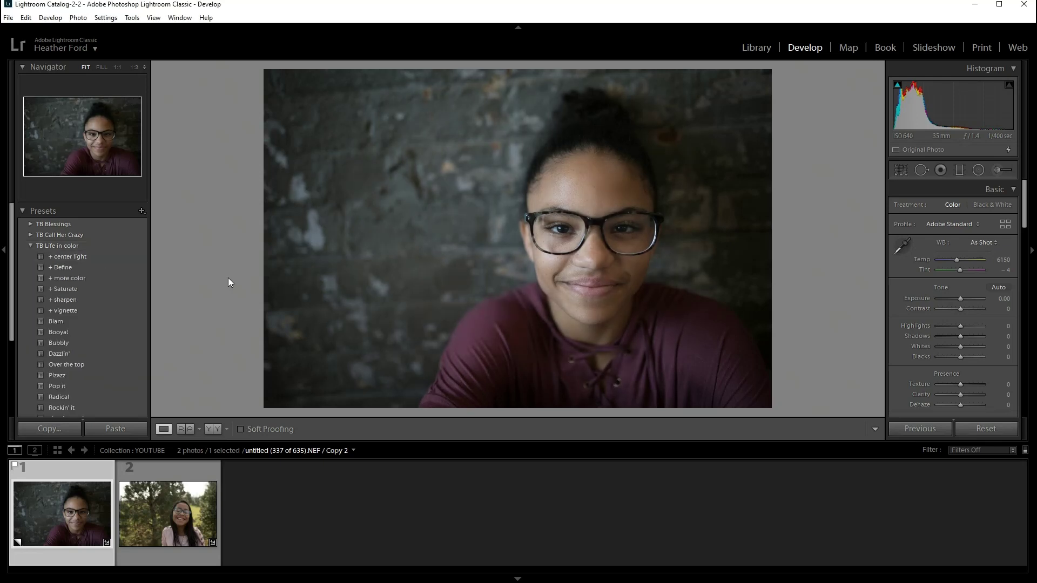
{"action": "left_click", "coordinate": [66, 353]}
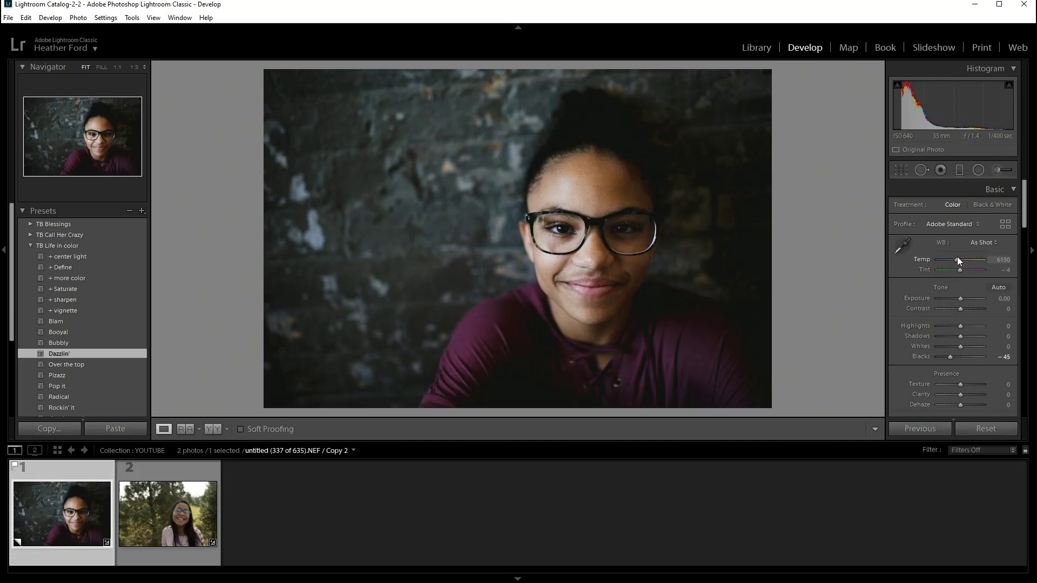
{"action": "left_click_drag", "start_coordinate": [958, 261], "coordinate": [962, 261]}
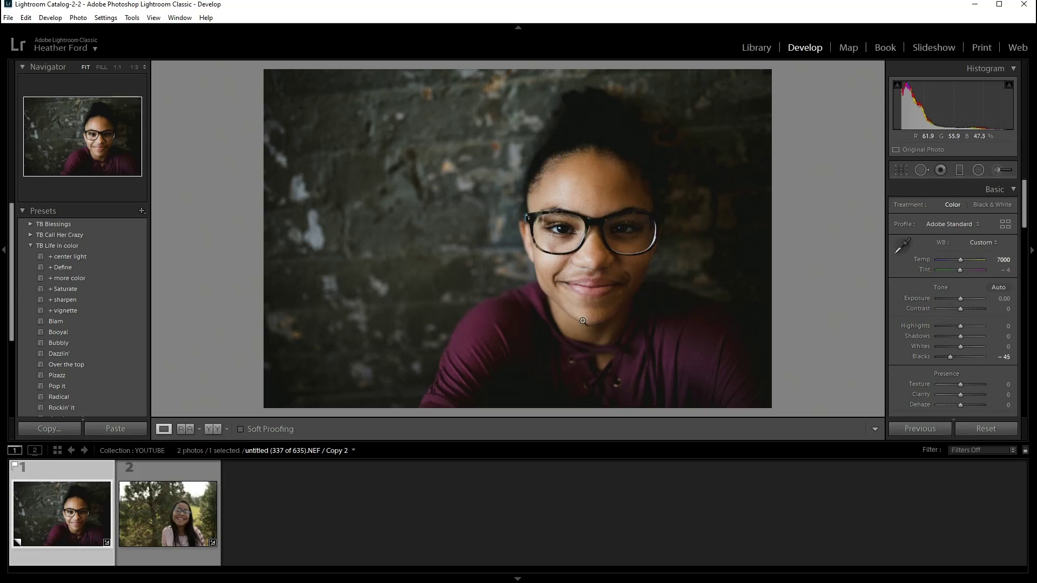
- View the edited portrait beside the original, then go back to the single Loupe view
{"action": "left_click", "coordinate": [213, 434]}
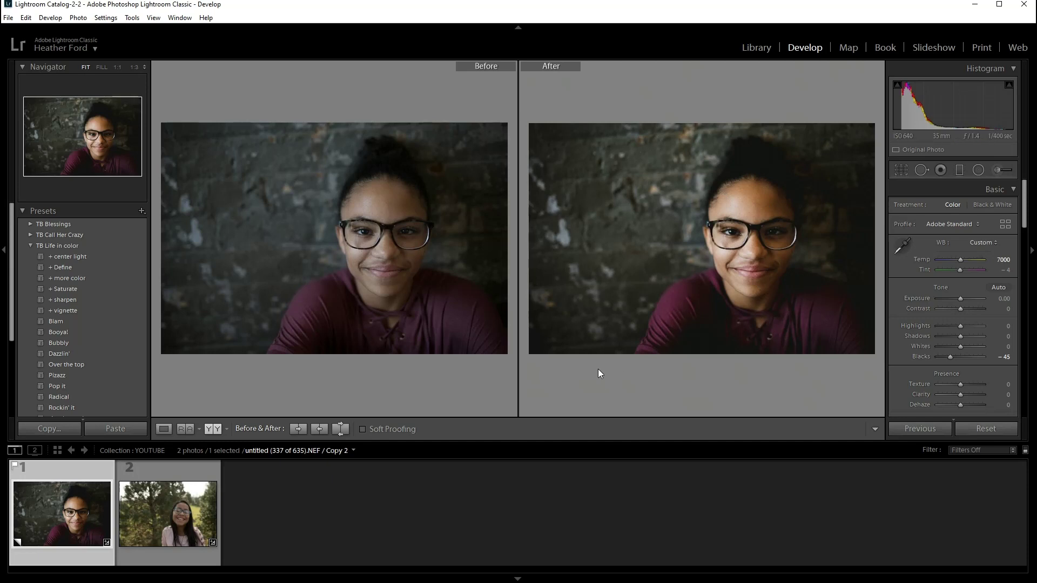
{"action": "left_click", "coordinate": [164, 430]}
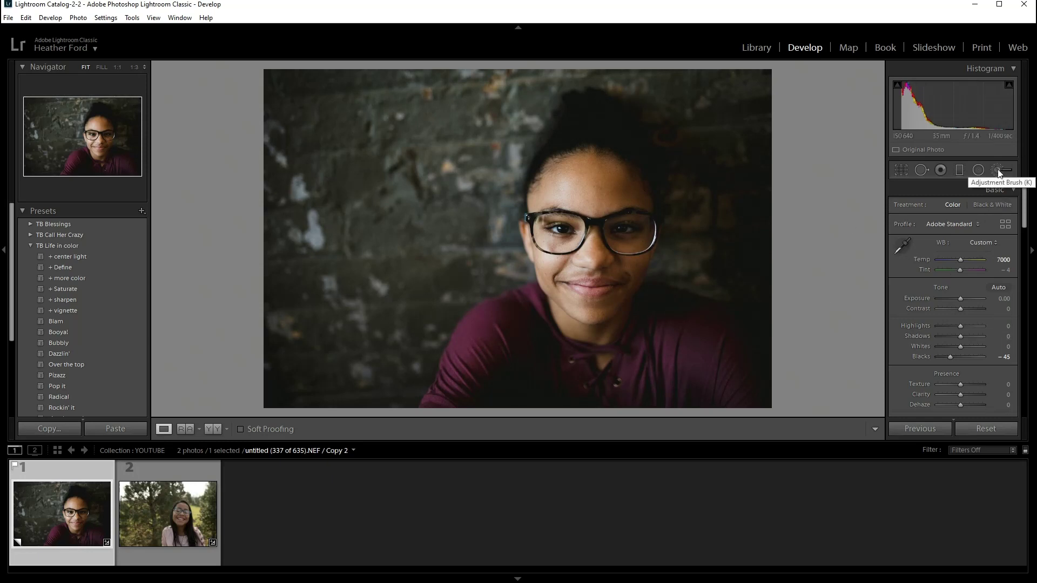
- Zoom in on her face and pan until it is centered in the close-up
{"action": "left_click", "coordinate": [640, 197]}
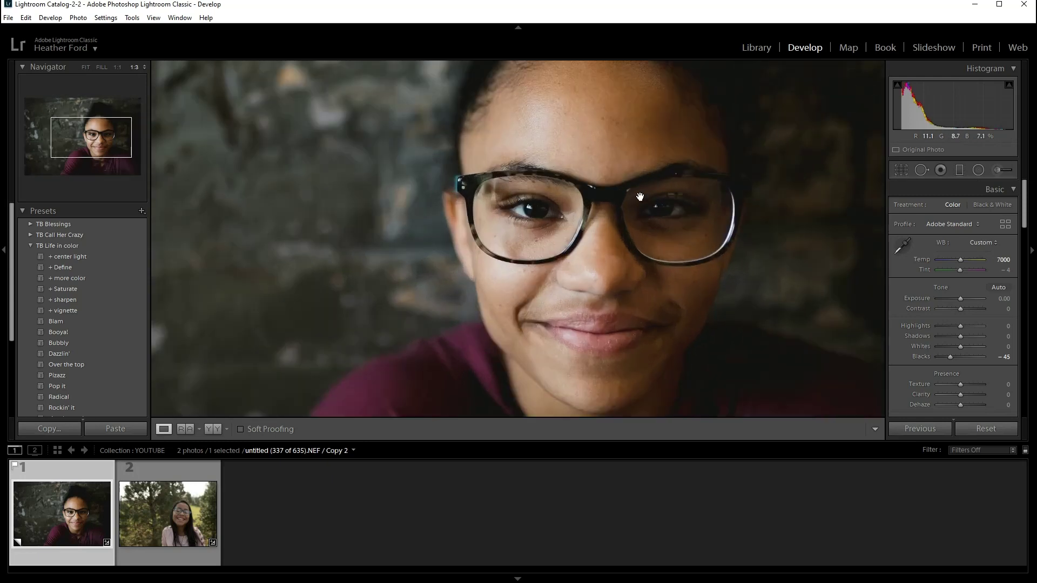
{"action": "left_click_drag", "start_coordinate": [641, 197], "coordinate": [571, 167]}
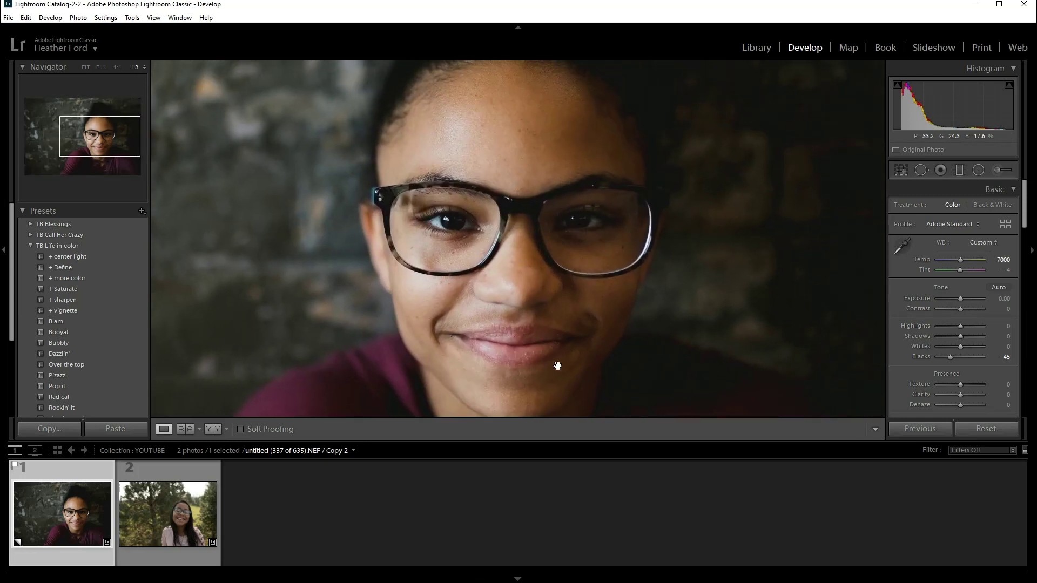
{"action": "left_click_drag", "start_coordinate": [558, 366], "coordinate": [569, 328]}
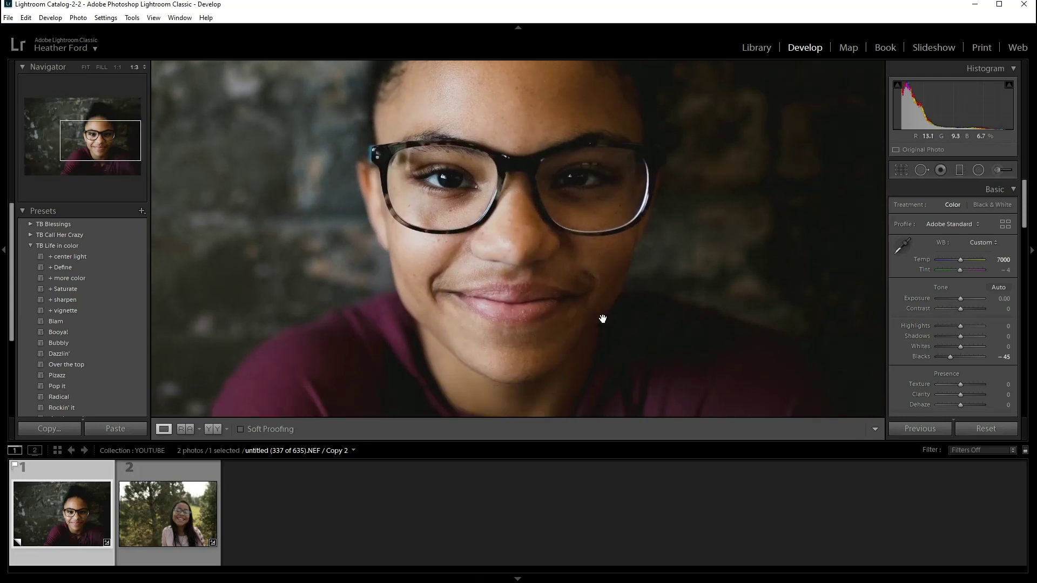
{"action": "left_click_drag", "start_coordinate": [648, 278], "coordinate": [659, 289]}
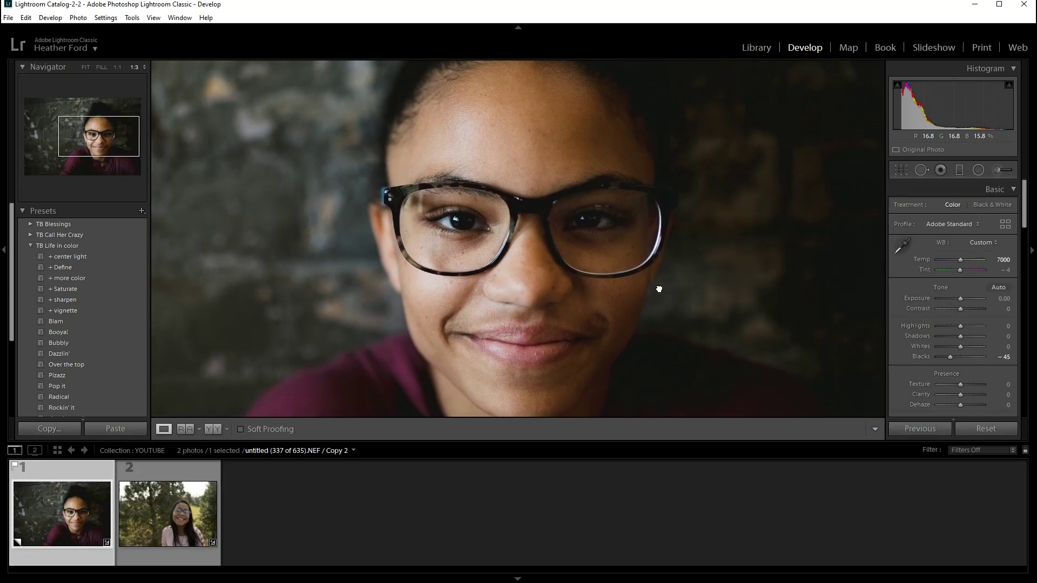
{"action": "left_click_drag", "start_coordinate": [682, 378], "coordinate": [695, 324]}
{"action": "left_click_drag", "start_coordinate": [700, 278], "coordinate": [681, 273]}
{"action": "left_click_drag", "start_coordinate": [697, 178], "coordinate": [500, 162]}
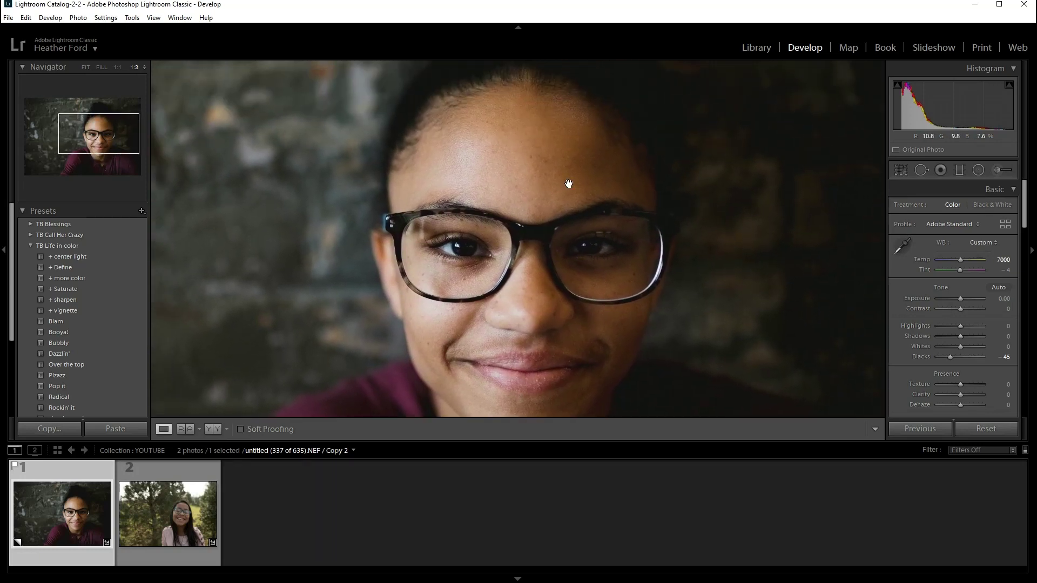
{"action": "left_click_drag", "start_coordinate": [719, 223], "coordinate": [724, 205]}
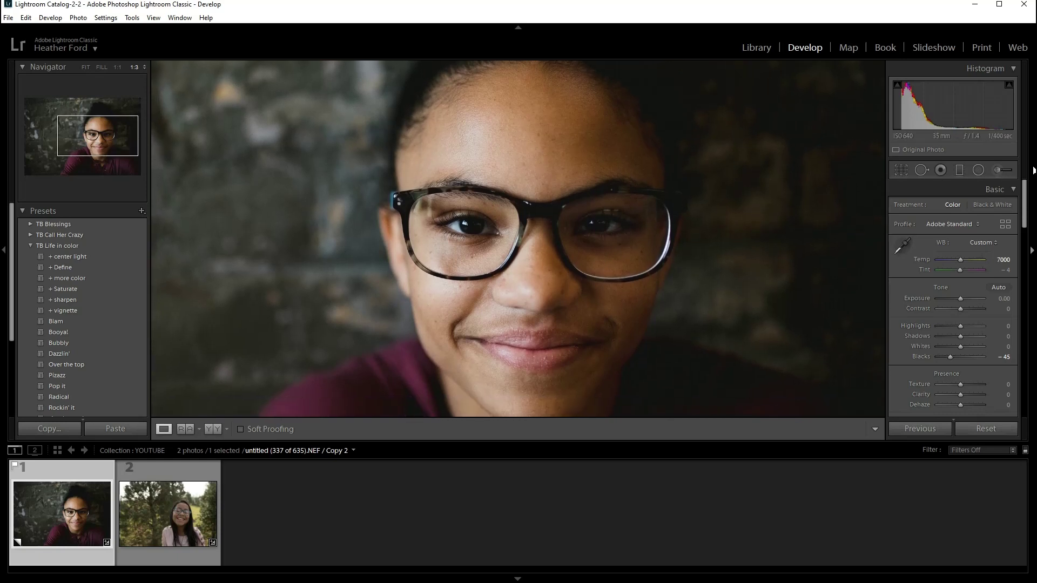
- Set up an Adjustment Brush with Exposure -0.26, Clarity -43 and a warm skin-tone tint
{"action": "left_click", "coordinate": [1001, 169]}
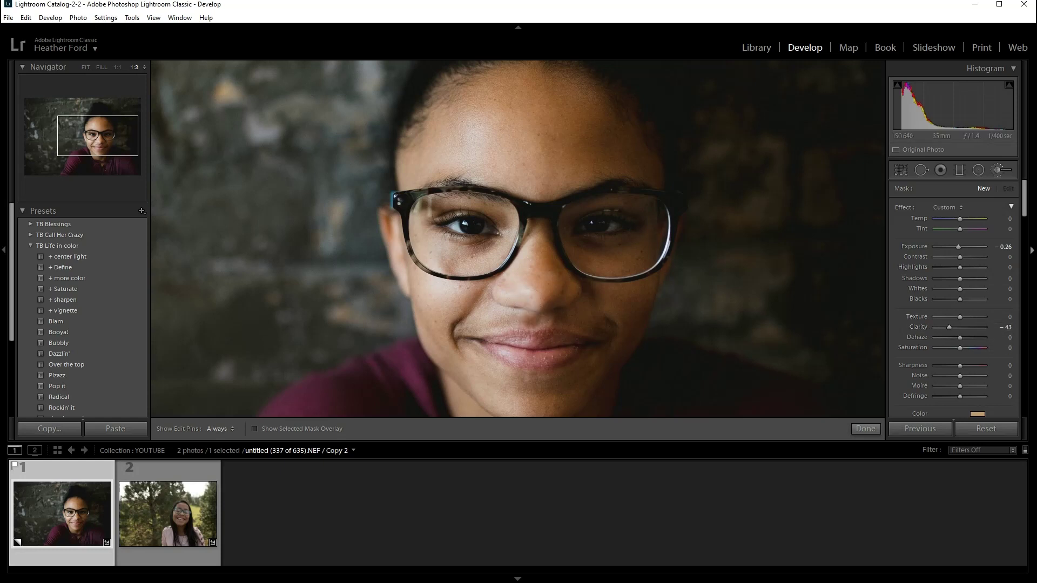
{"action": "left_click_drag", "start_coordinate": [1027, 209], "coordinate": [1027, 228]}
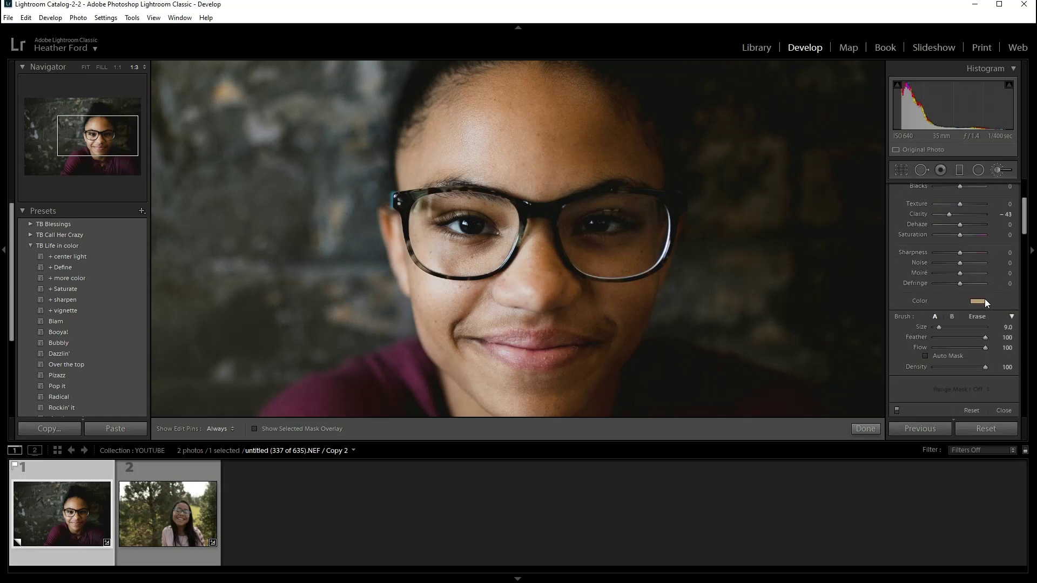
{"action": "left_click", "coordinate": [982, 302]}
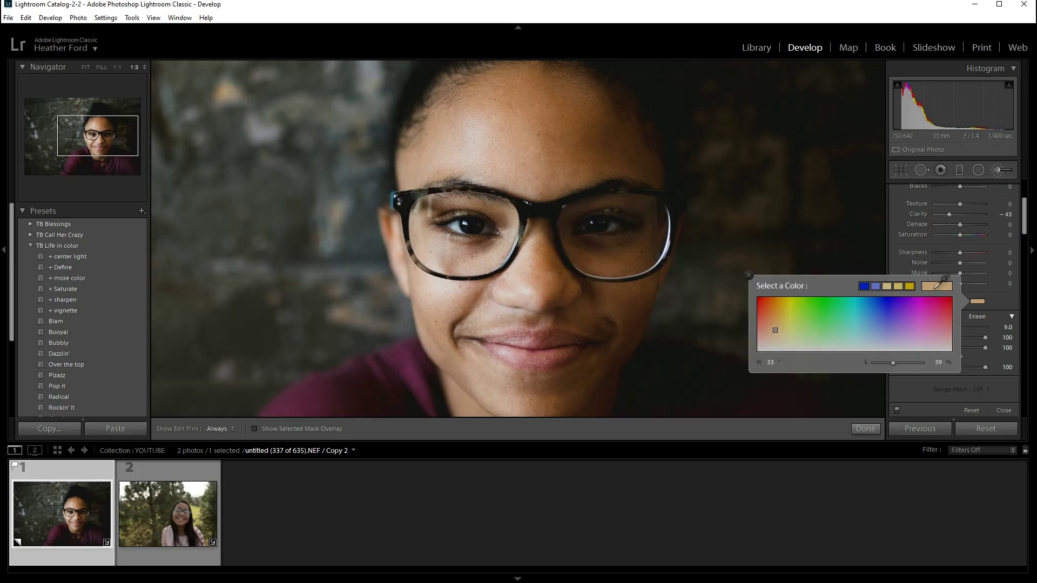
{"action": "scroll", "coordinate": [966, 190], "scroll_direction": "up", "scroll_amount": 3}
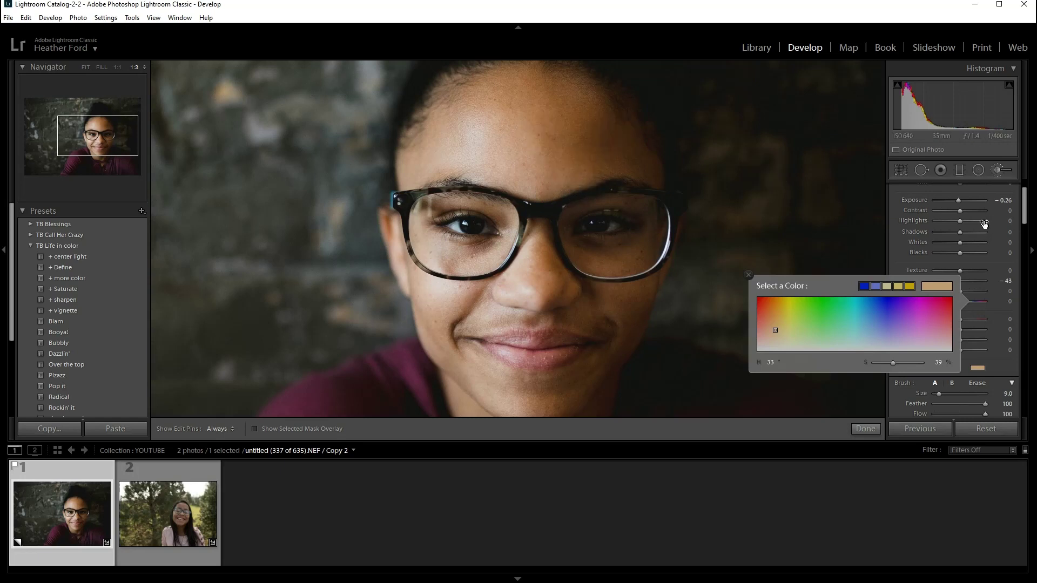
{"action": "left_click", "coordinate": [749, 275]}
- Paint the brush adjustment over her forehead, toggling the edit pins to check coverage
{"action": "key", "text": "h"}
{"action": "scroll", "coordinate": [605, 153], "scroll_direction": "up", "scroll_amount": 2}
{"action": "mouse_move", "coordinate": [605, 154]}
{"action": "left_mouse_down"}
{"action": "mouse_move", "coordinate": [564, 133]}
{"action": "mouse_move", "coordinate": [467, 140]}
{"action": "mouse_move", "coordinate": [539, 97]}
{"action": "mouse_move", "coordinate": [506, 98]}
{"action": "mouse_move", "coordinate": [430, 159]}
{"action": "mouse_move", "coordinate": [531, 183]}
{"action": "left_mouse_up"}
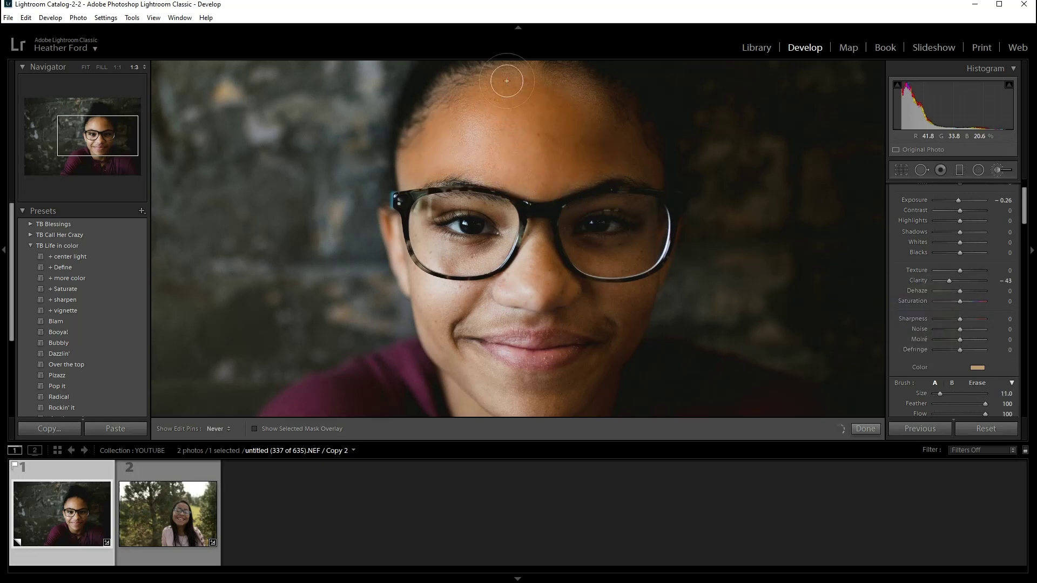
{"action": "key", "text": "h"}
{"action": "scroll", "coordinate": [608, 132], "scroll_direction": "down", "scroll_amount": 4}
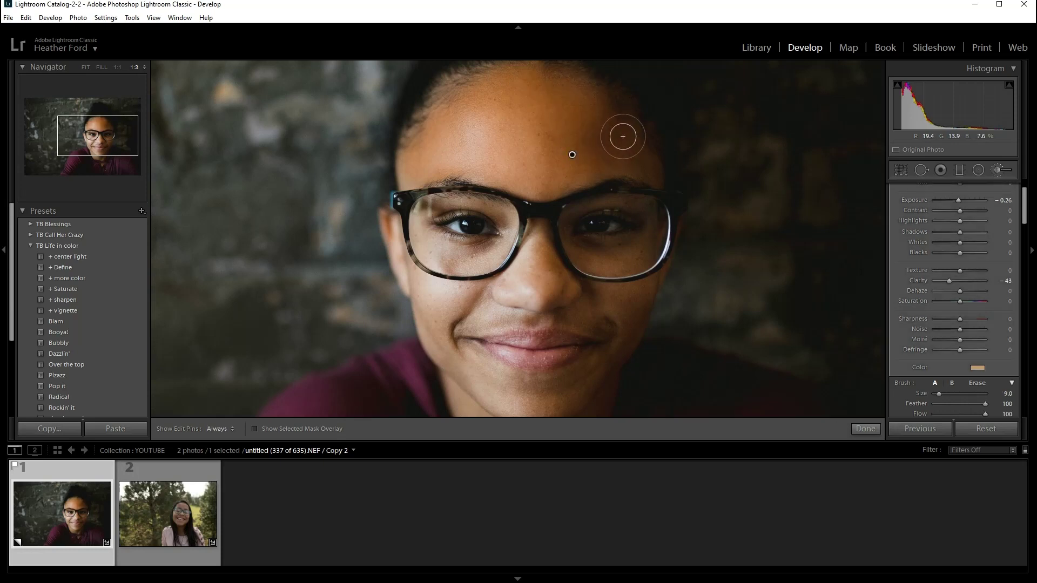
{"action": "key", "text": "h"}
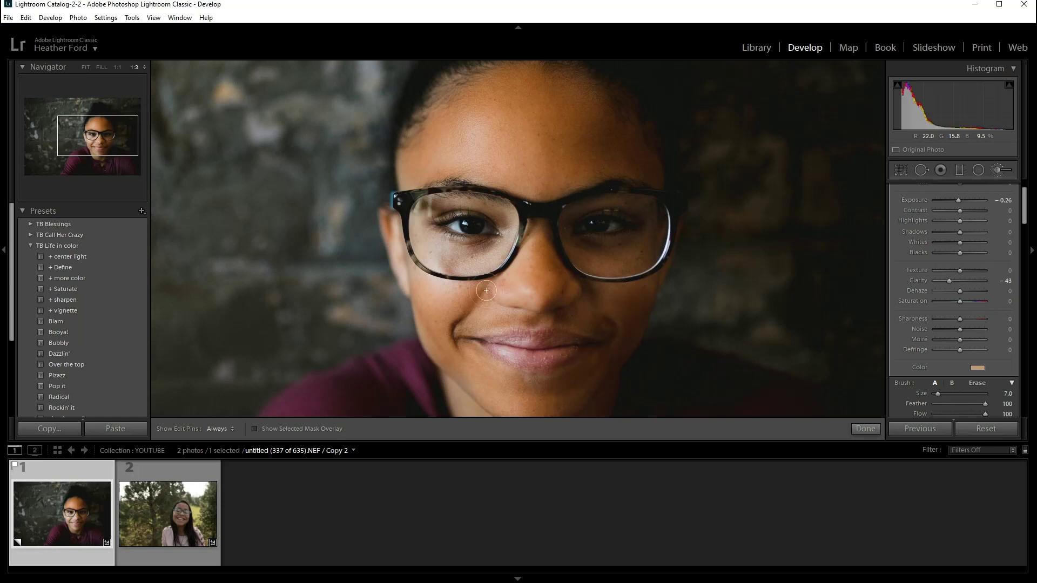
- Shrink the brush to paint near the glasses, cheek and chin, then pan back to the forehead
{"action": "key", "text": "bracketleft"}
{"action": "key", "text": "bracketleft"}
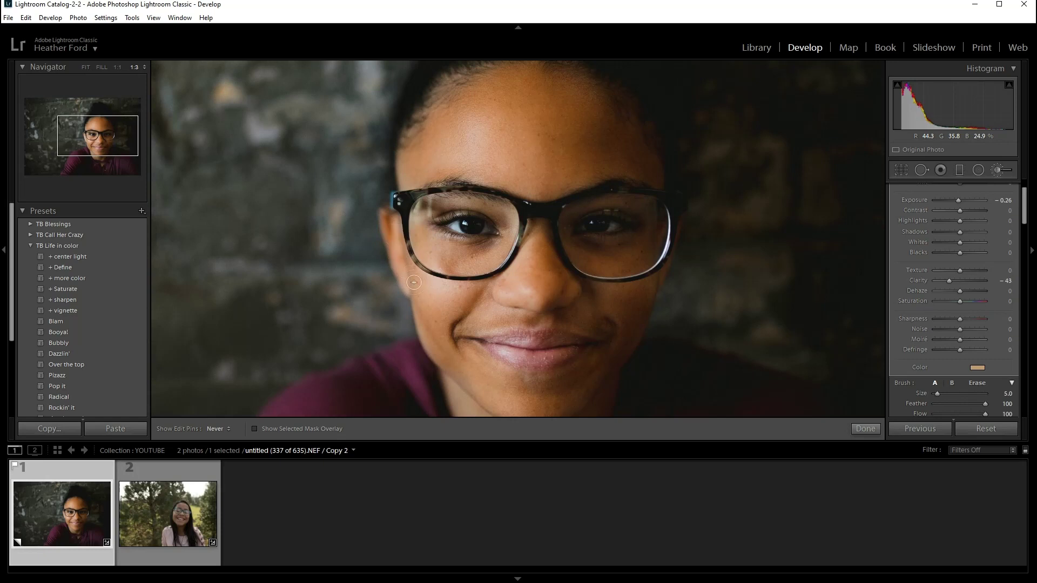
{"action": "key", "text": "h"}
{"action": "scroll", "coordinate": [508, 304], "scroll_direction": "down", "scroll_amount": 3}
{"action": "scroll", "coordinate": [486, 286], "scroll_direction": "down", "scroll_amount": 4}
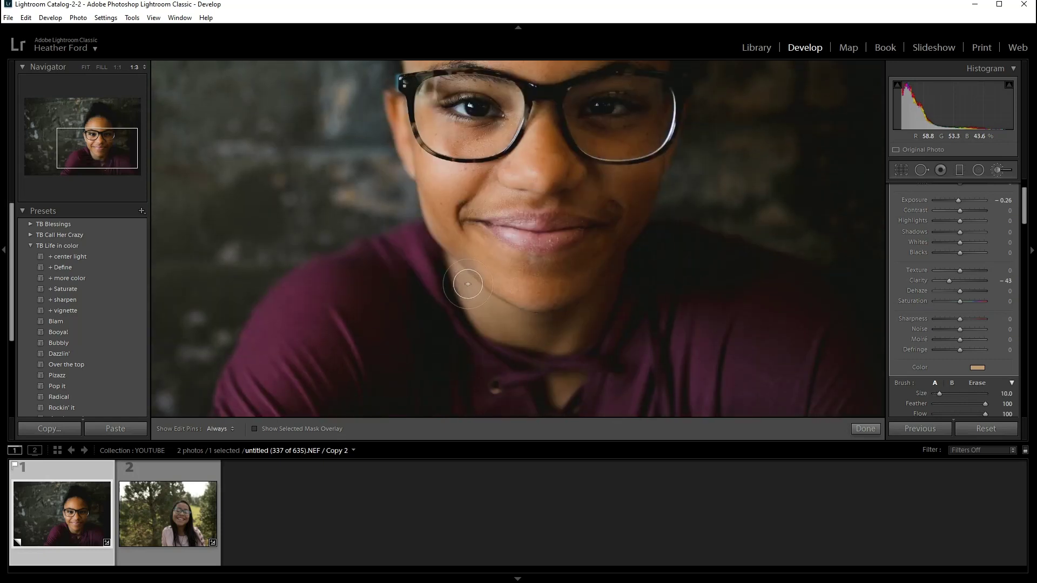
{"action": "key", "text": "h"}
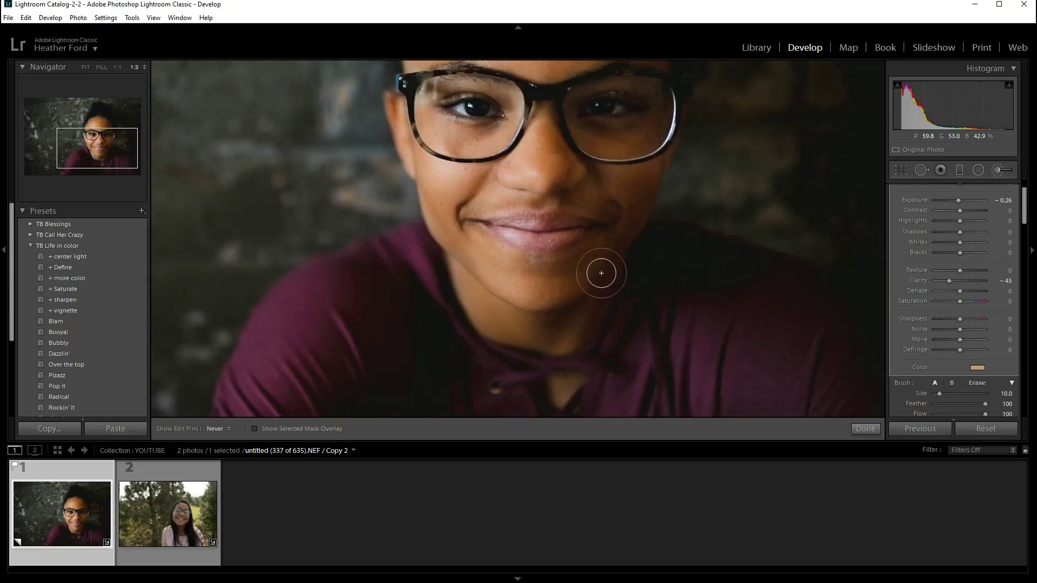
{"action": "key", "text": "h"}
{"action": "left_click_drag", "start_coordinate": [607, 222], "coordinate": [596, 297]}
{"action": "left_click_drag", "start_coordinate": [653, 225], "coordinate": [649, 259]}
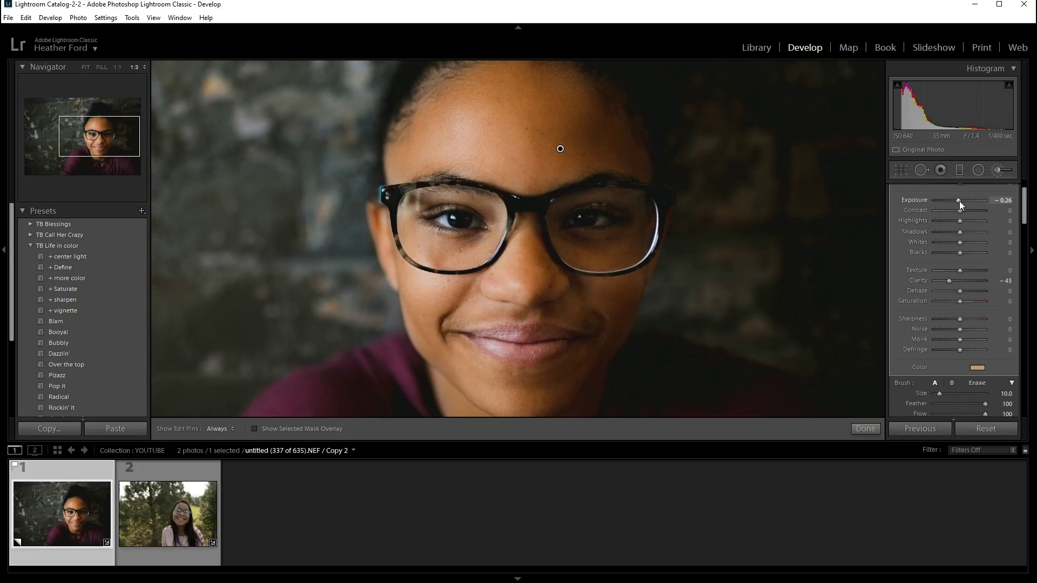
- Change the brush to Exposure -0.17, Clarity -48, a paler tint and Saturation -20
{"action": "left_click_drag", "start_coordinate": [960, 202], "coordinate": [960, 201]}
{"action": "left_click_drag", "start_coordinate": [951, 282], "coordinate": [949, 282]}
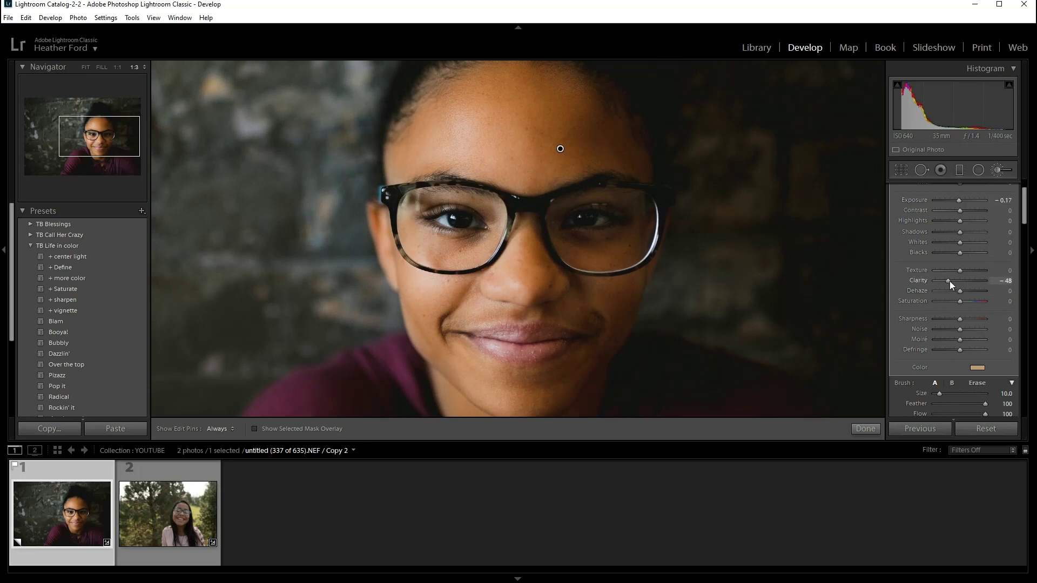
{"action": "left_click", "coordinate": [982, 368]}
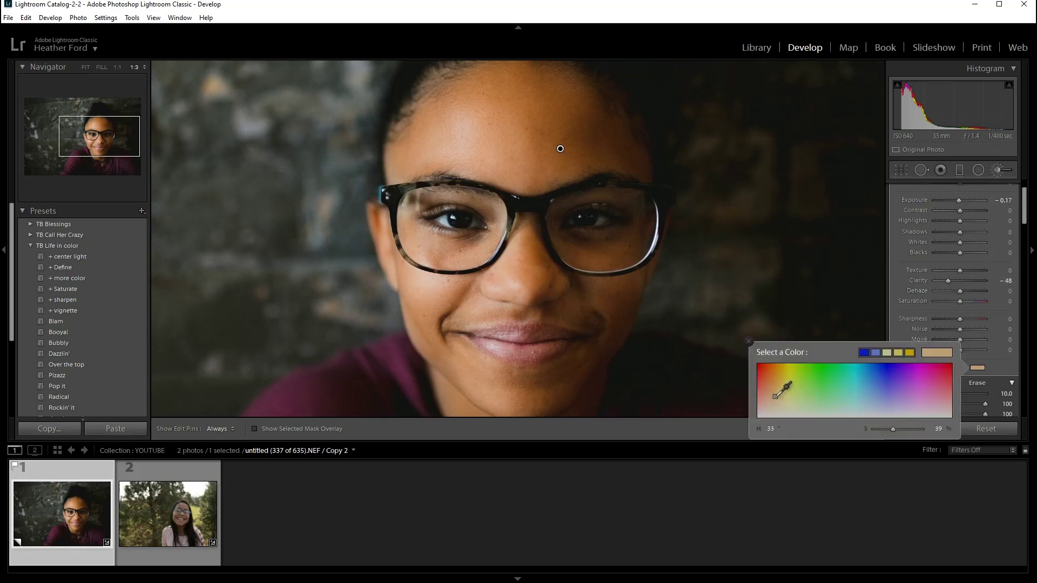
{"action": "left_click_drag", "start_coordinate": [775, 396], "coordinate": [776, 409]}
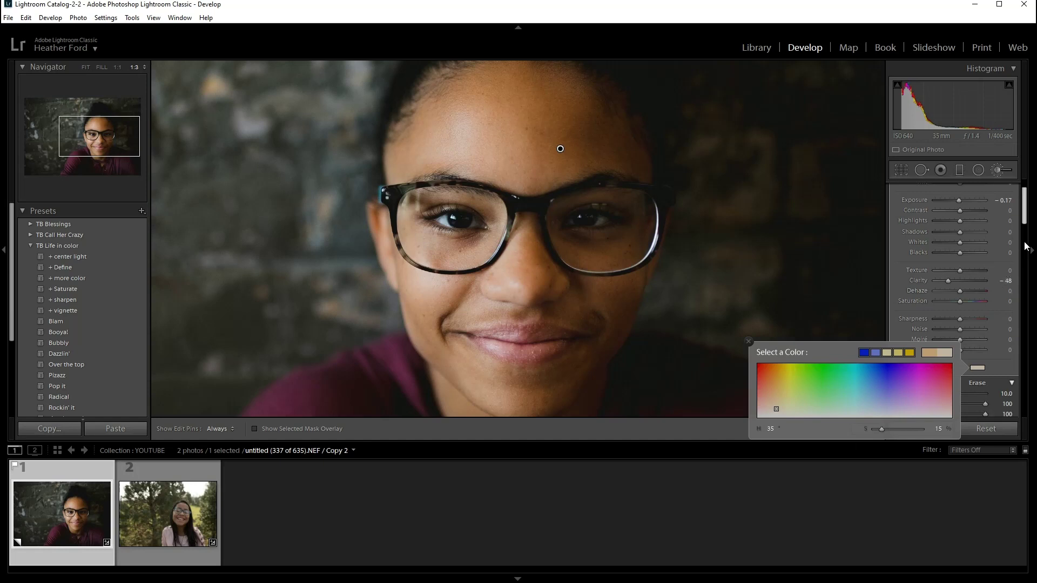
{"action": "left_click", "coordinate": [753, 345]}
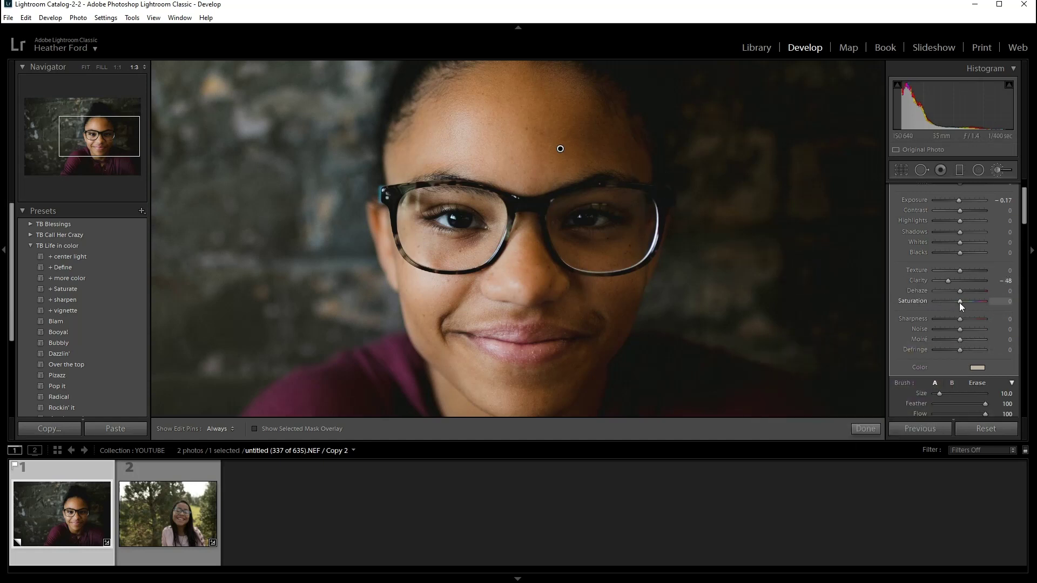
{"action": "left_click_drag", "start_coordinate": [960, 302], "coordinate": [958, 303]}
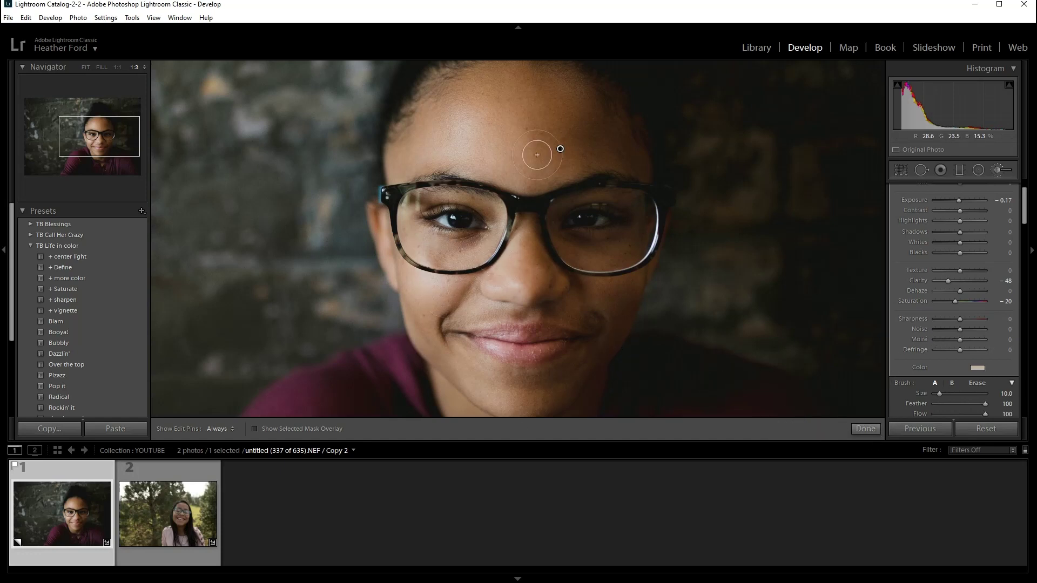
- Finish the brush edits and show the portrait before and after side by side
{"action": "left_click", "coordinate": [866, 429]}
{"action": "left_click", "coordinate": [219, 428]}
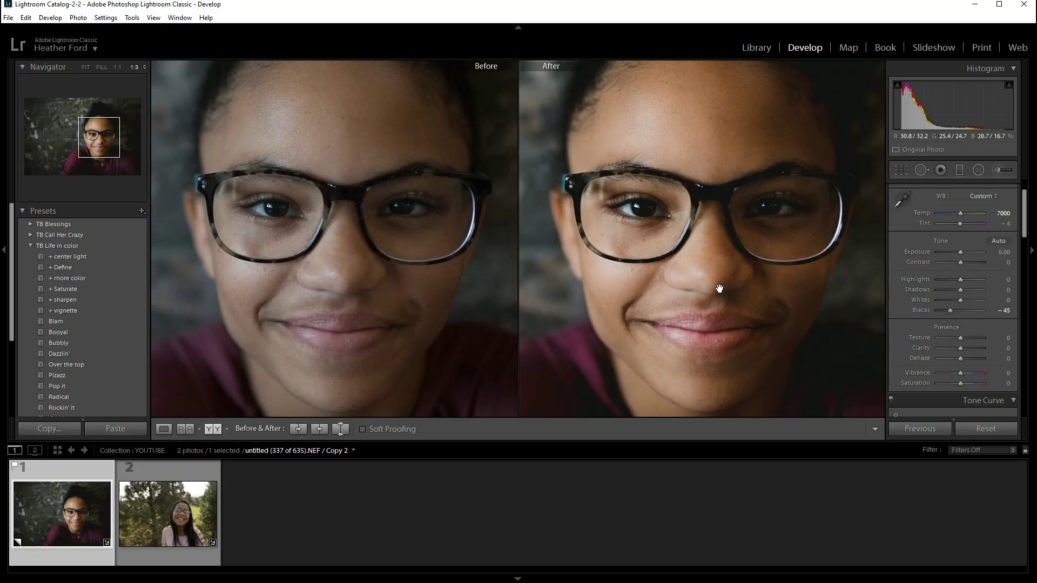
{"action": "scroll", "coordinate": [57, 286], "scroll_direction": "down", "scroll_amount": 3}
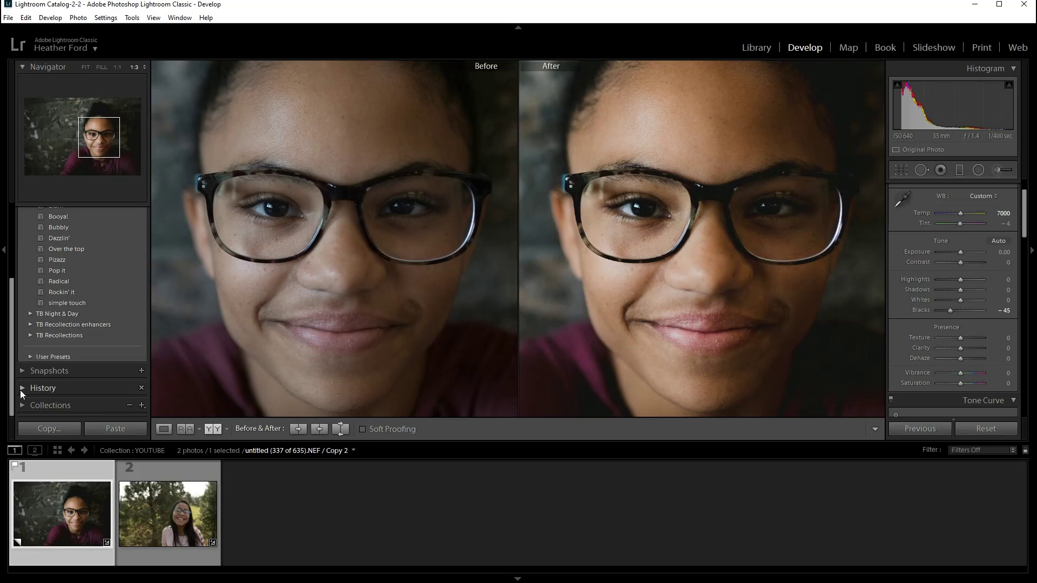
- Expand History, preview the Temperature step, then return to the latest saturation adjustment
{"action": "left_click", "coordinate": [21, 390]}
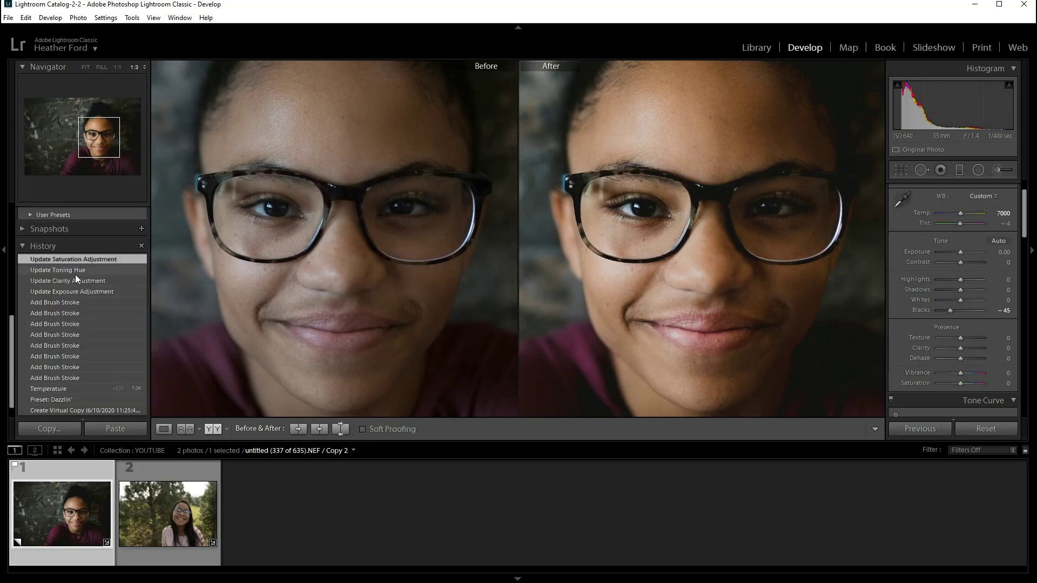
{"action": "left_click", "coordinate": [73, 389]}
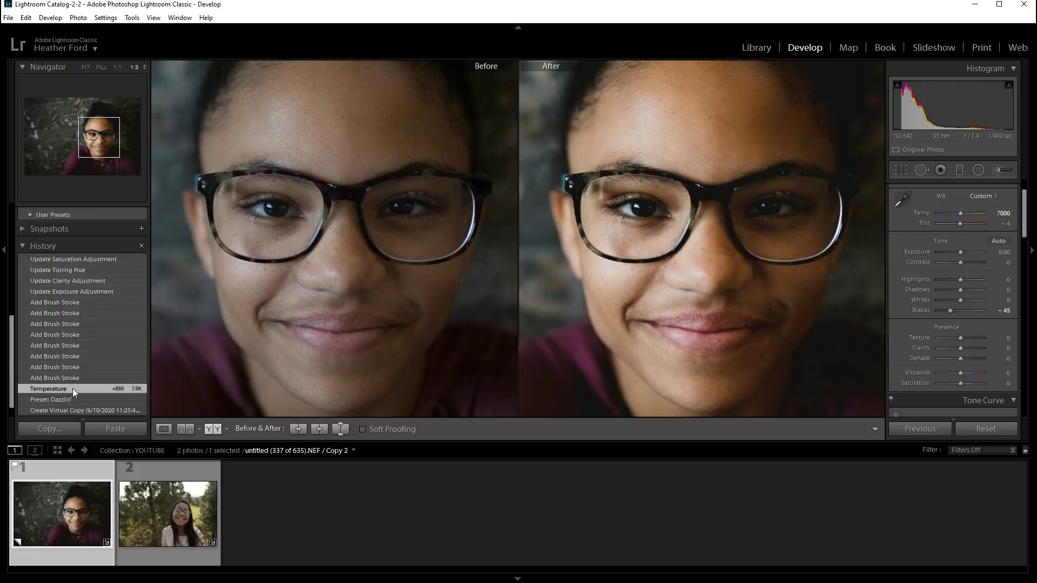
{"action": "left_click", "coordinate": [85, 260]}
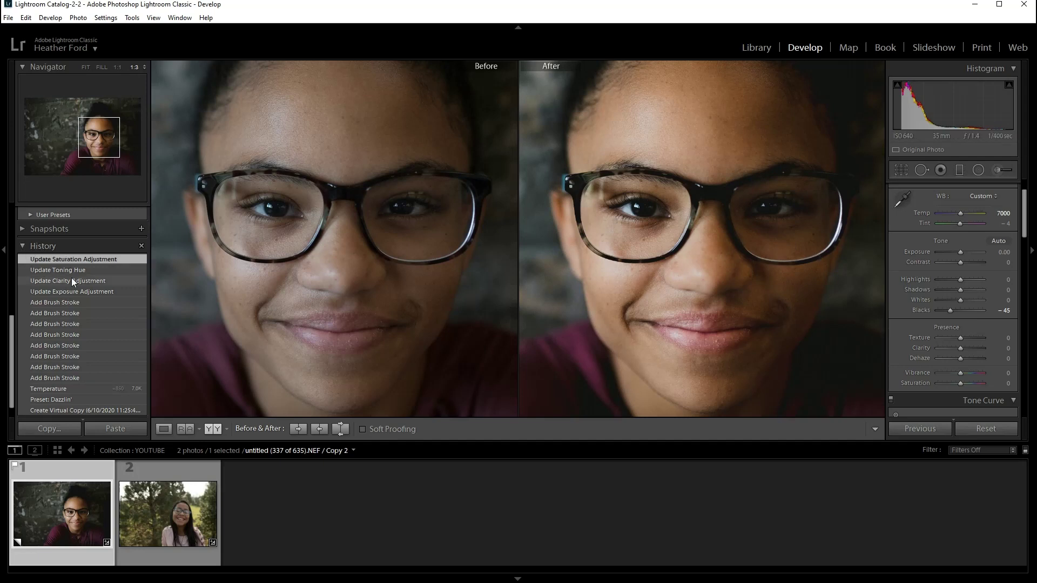
{"action": "scroll", "coordinate": [71, 275], "scroll_direction": "up", "scroll_amount": 2}
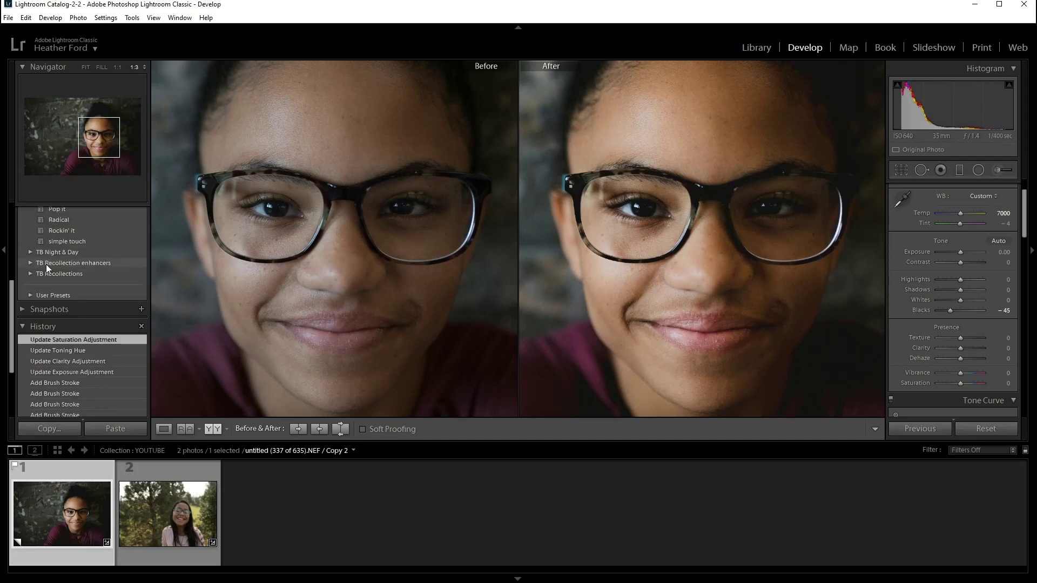
- Fit the comparison, go back to Loupe view and collapse Tone Curve to reveal HSL / Color
{"action": "left_click", "coordinate": [655, 264]}
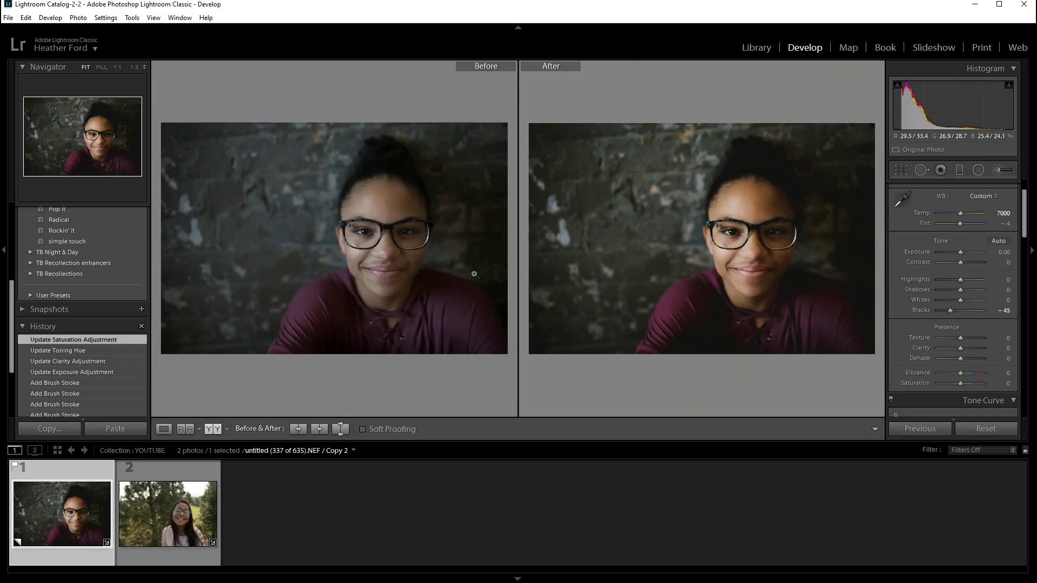
{"action": "left_click", "coordinate": [163, 429]}
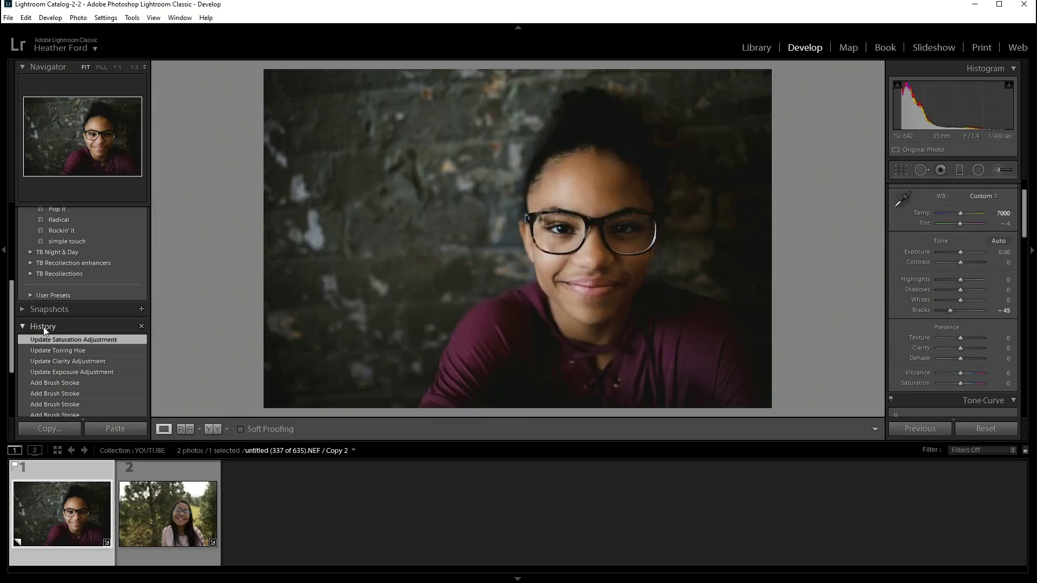
{"action": "scroll", "coordinate": [979, 319], "scroll_direction": "down", "scroll_amount": 4}
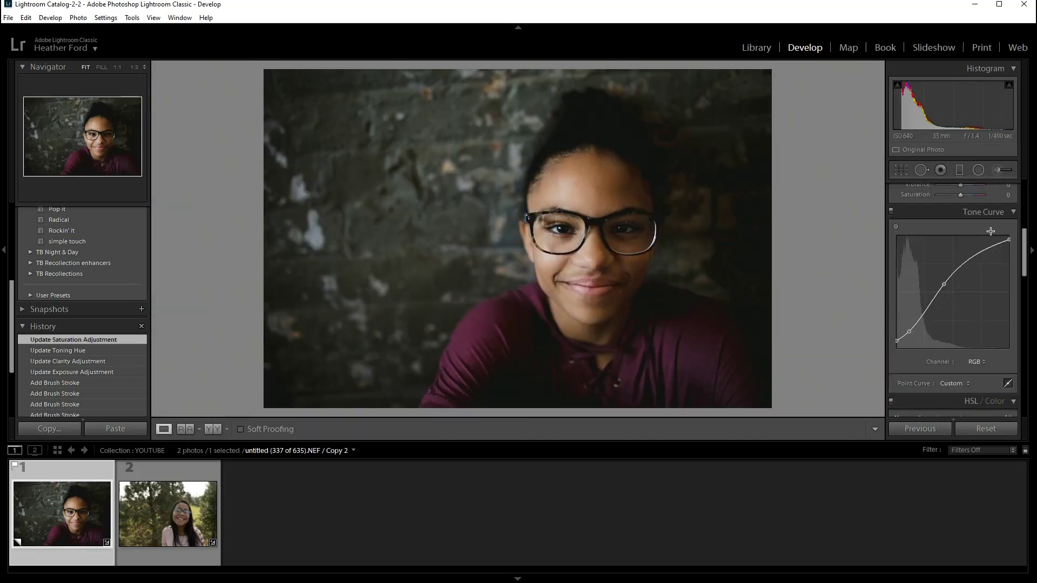
{"action": "left_click", "coordinate": [1014, 213]}
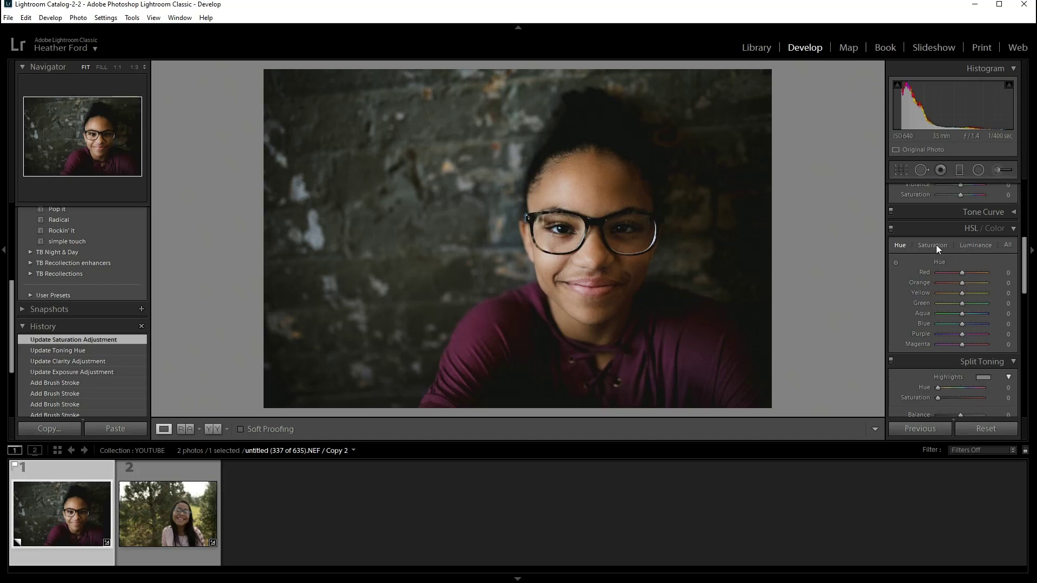
- In HSL, set Orange luminance to -42 and Orange saturation to -18
{"action": "left_click", "coordinate": [973, 247]}
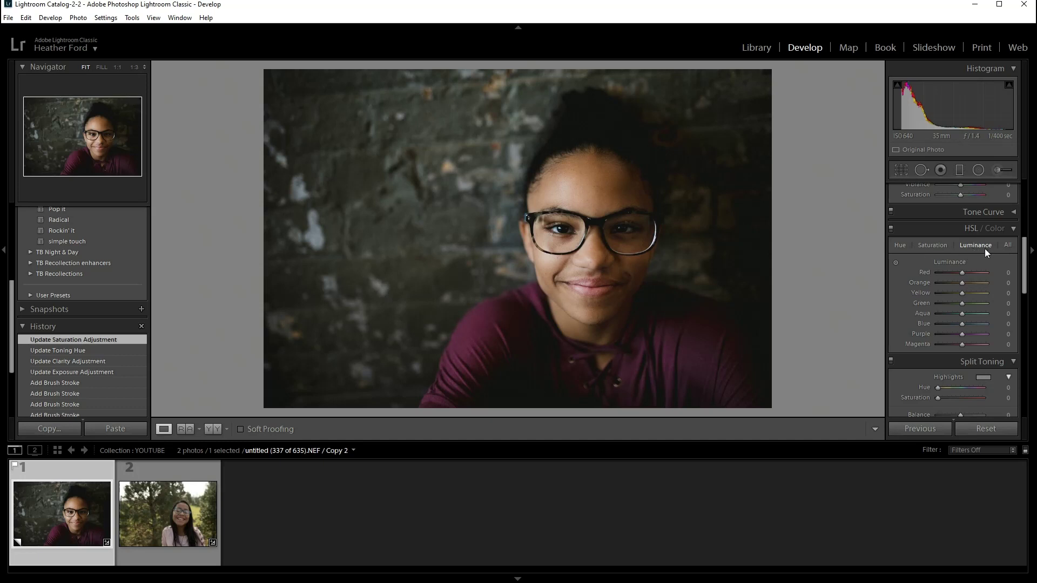
{"action": "left_click_drag", "start_coordinate": [962, 282], "coordinate": [958, 284]}
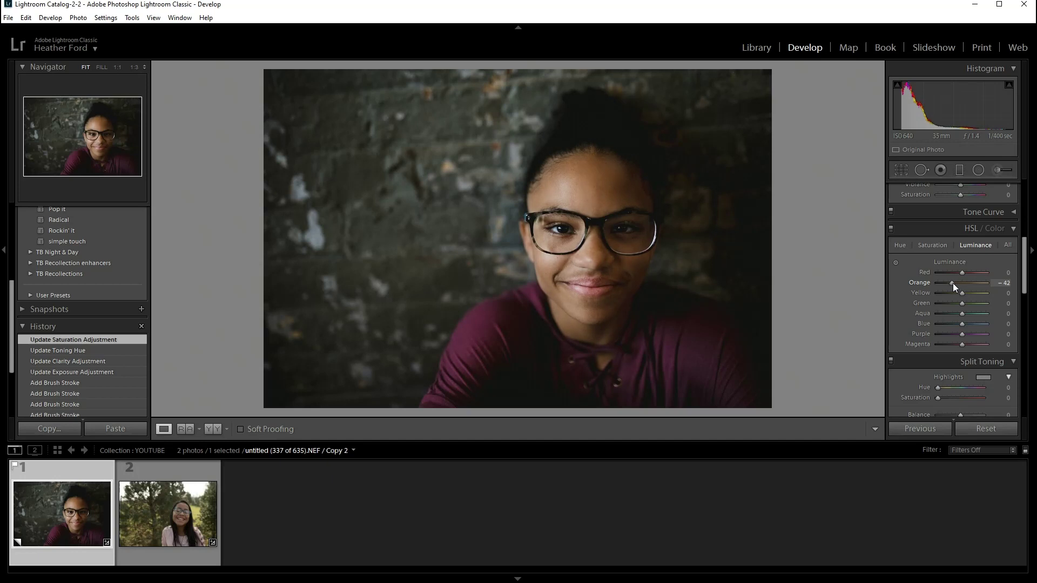
{"action": "left_click", "coordinate": [944, 247]}
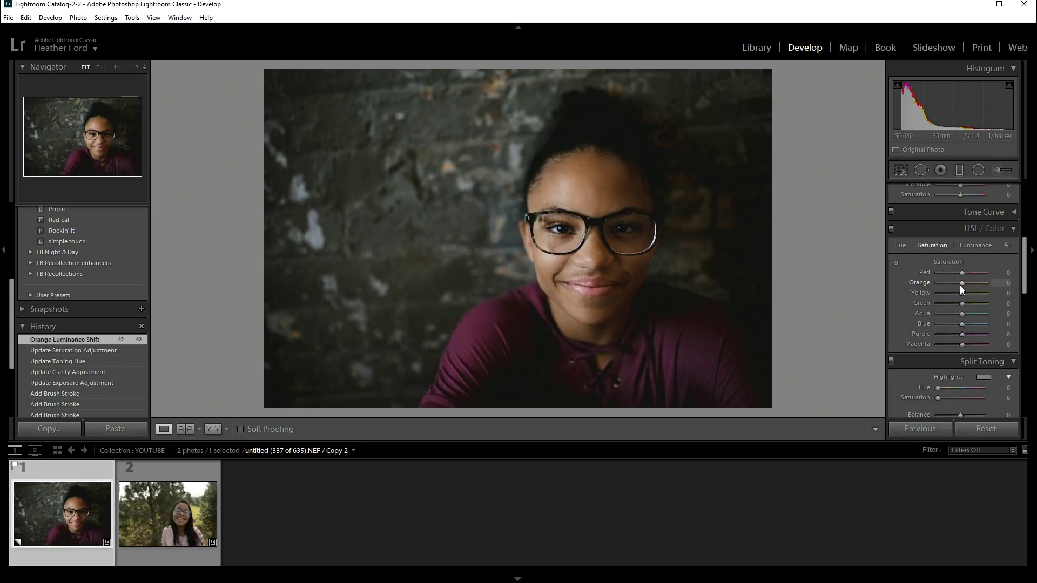
{"action": "left_click_drag", "start_coordinate": [961, 284], "coordinate": [959, 284]}
{"action": "left_click_drag", "start_coordinate": [959, 284], "coordinate": [958, 283]}
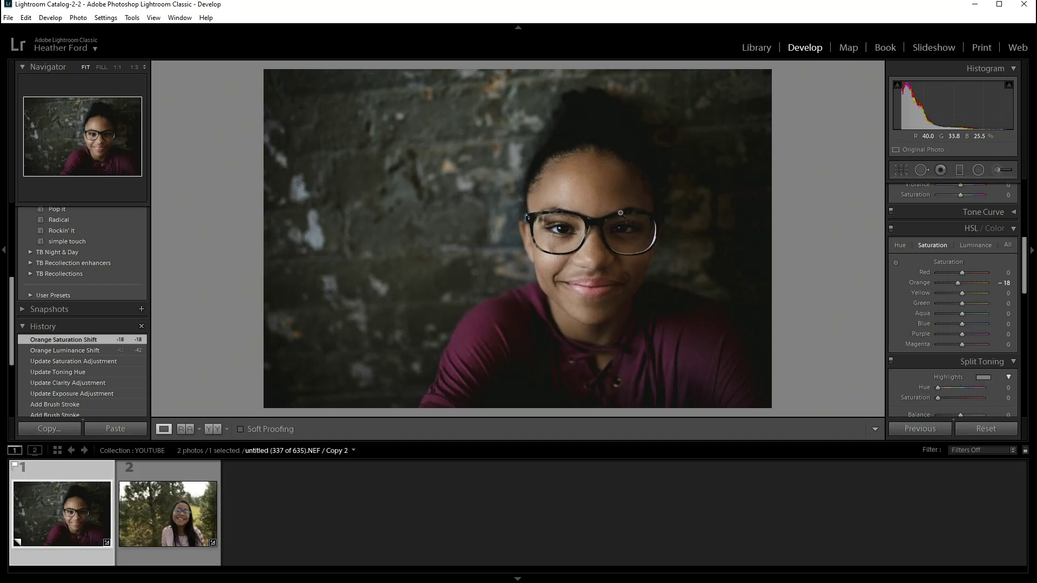
- Preview earlier History states in single view, ending on the Orange Saturation Shift step
{"action": "left_click", "coordinate": [213, 429]}
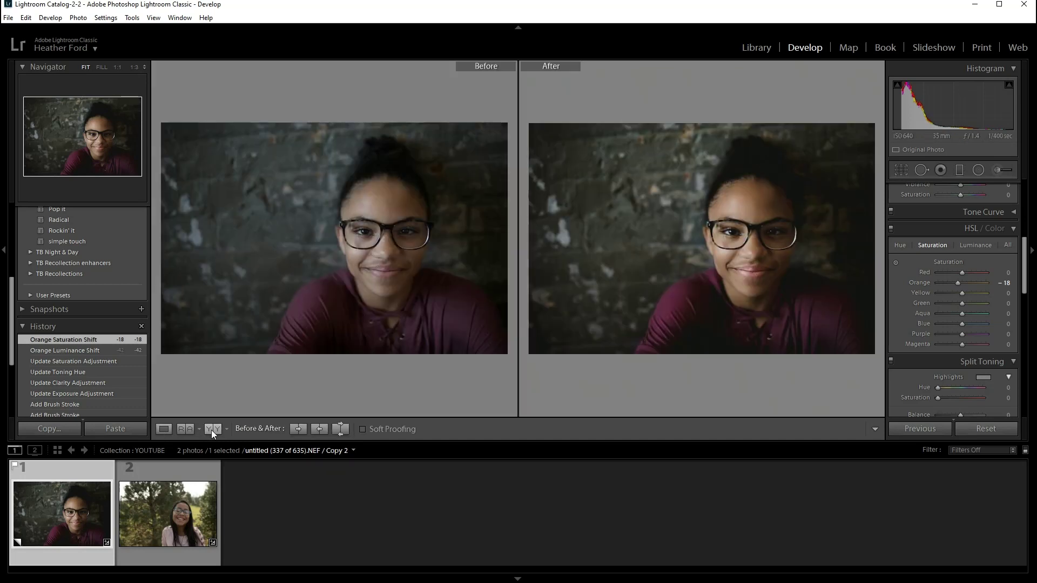
{"action": "left_click", "coordinate": [159, 430]}
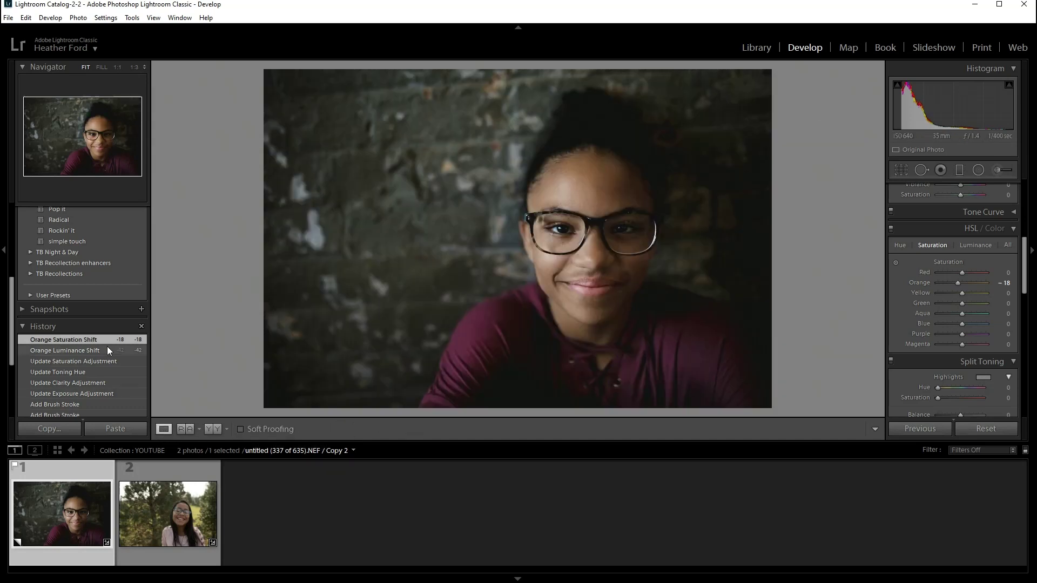
{"action": "left_click", "coordinate": [96, 384]}
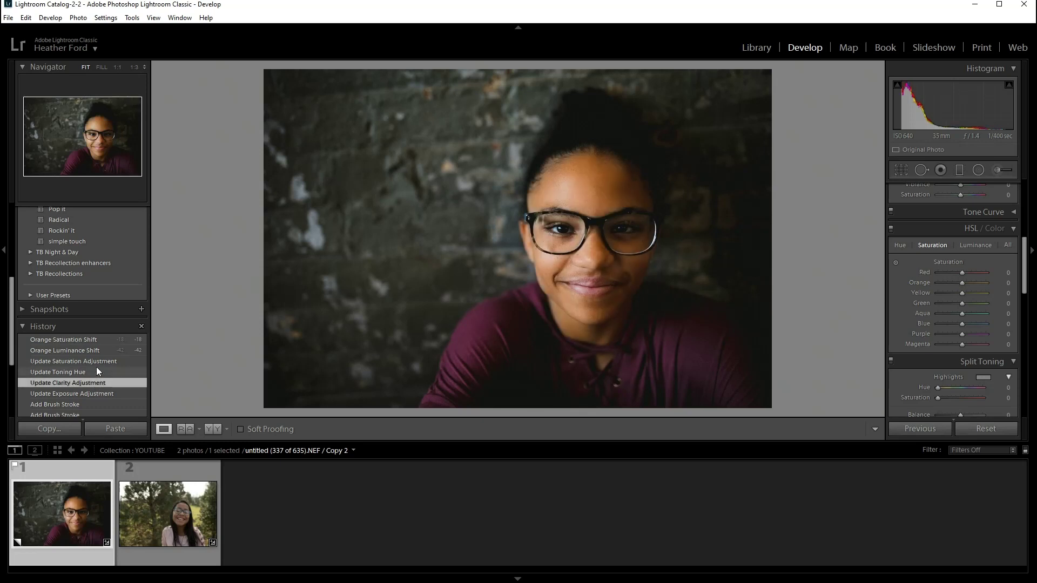
{"action": "left_click", "coordinate": [97, 368]}
{"action": "left_click", "coordinate": [97, 363]}
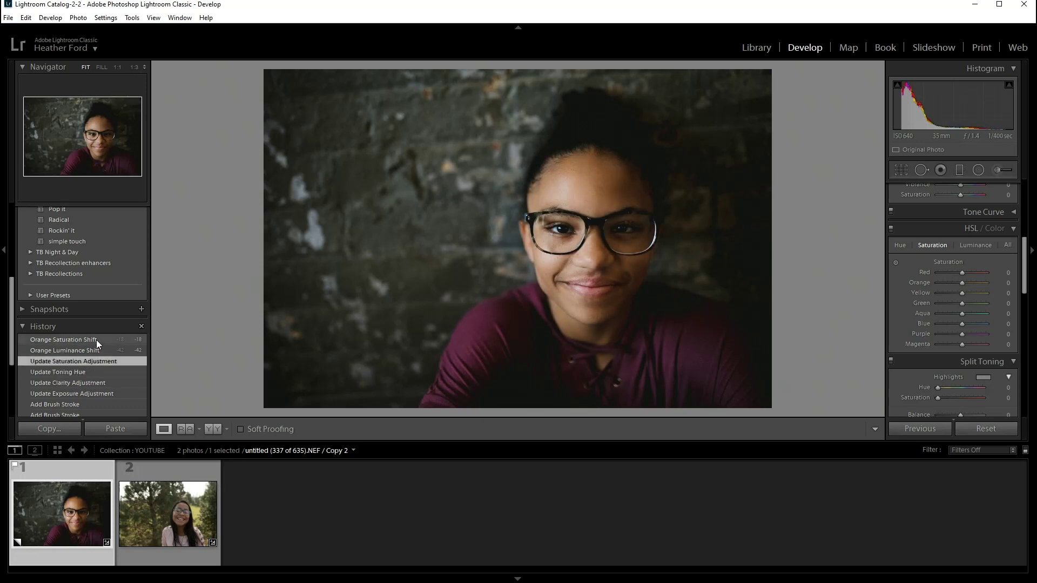
{"action": "left_click", "coordinate": [97, 341]}
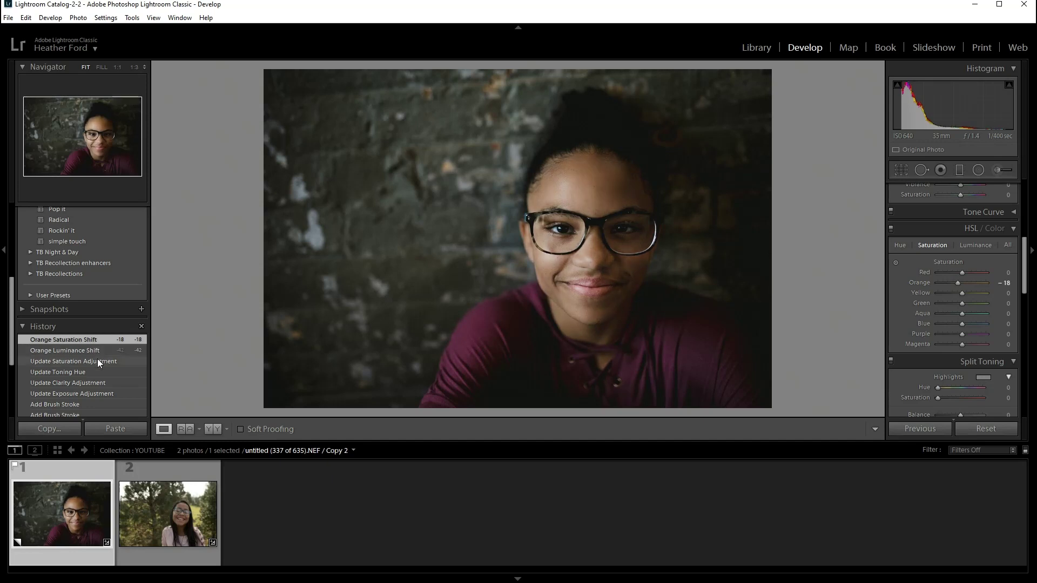
{"action": "left_click", "coordinate": [97, 360]}
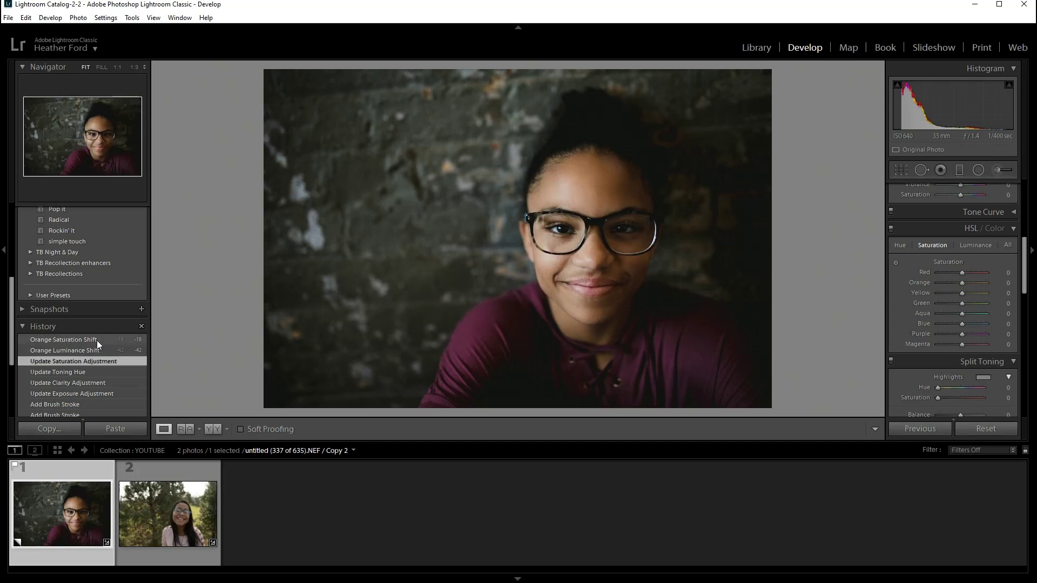
{"action": "left_click", "coordinate": [97, 341]}
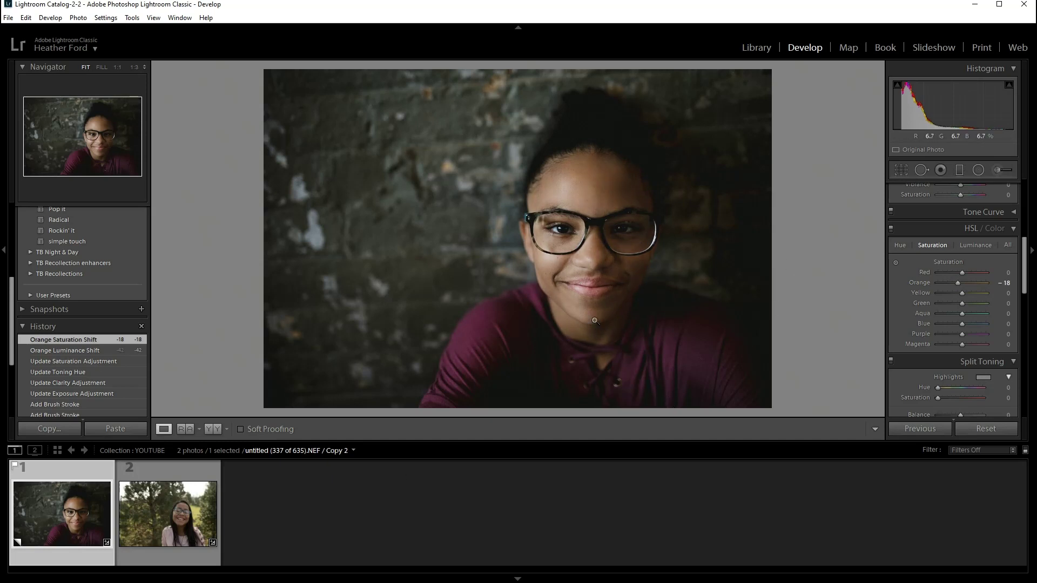
- Set Whites +29, Contrast +10, Vibrance +24 and Exposure +0.24 in the Basic panel
{"action": "scroll", "coordinate": [962, 243], "scroll_direction": "up", "scroll_amount": 5}
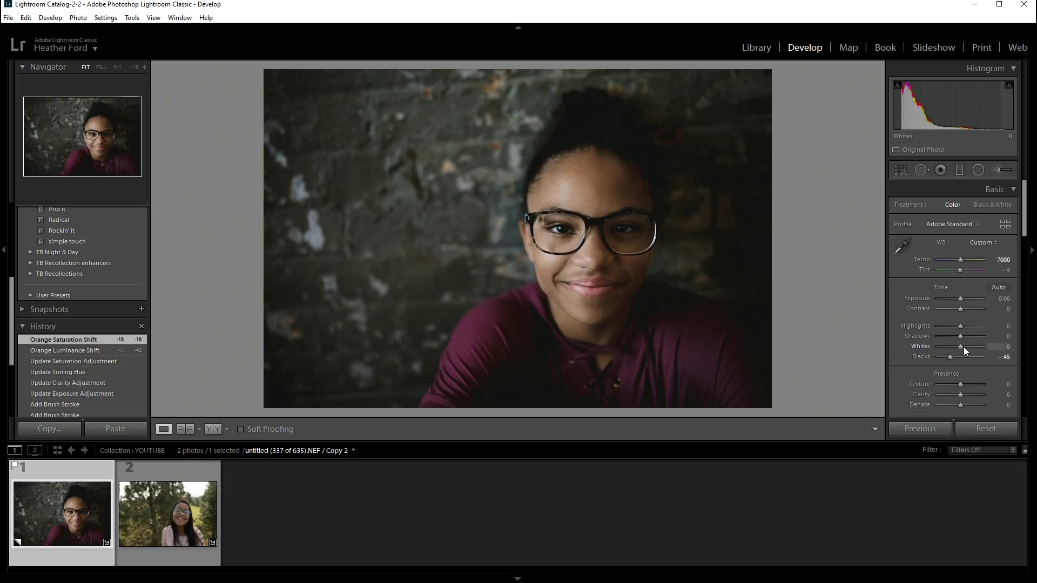
{"action": "left_click_drag", "start_coordinate": [963, 348], "coordinate": [969, 347]}
{"action": "left_click_drag", "start_coordinate": [962, 308], "coordinate": [964, 310]}
{"action": "scroll", "coordinate": [965, 378], "scroll_direction": "down", "scroll_amount": 3}
{"action": "left_click", "coordinate": [966, 361]}
{"action": "scroll", "coordinate": [981, 306], "scroll_direction": "up", "scroll_amount": 3}
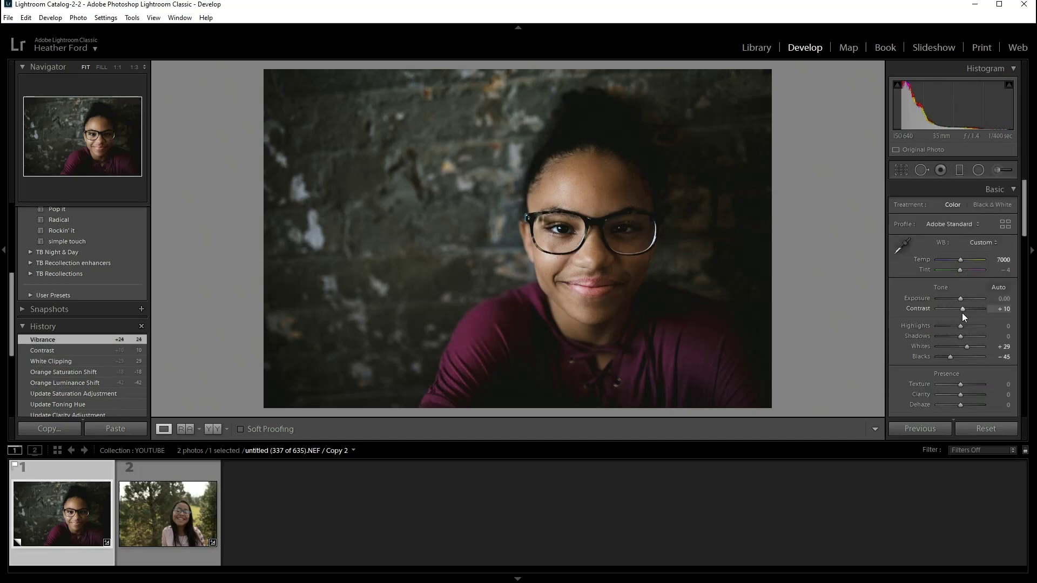
{"action": "left_click_drag", "start_coordinate": [961, 300], "coordinate": [962, 301]}
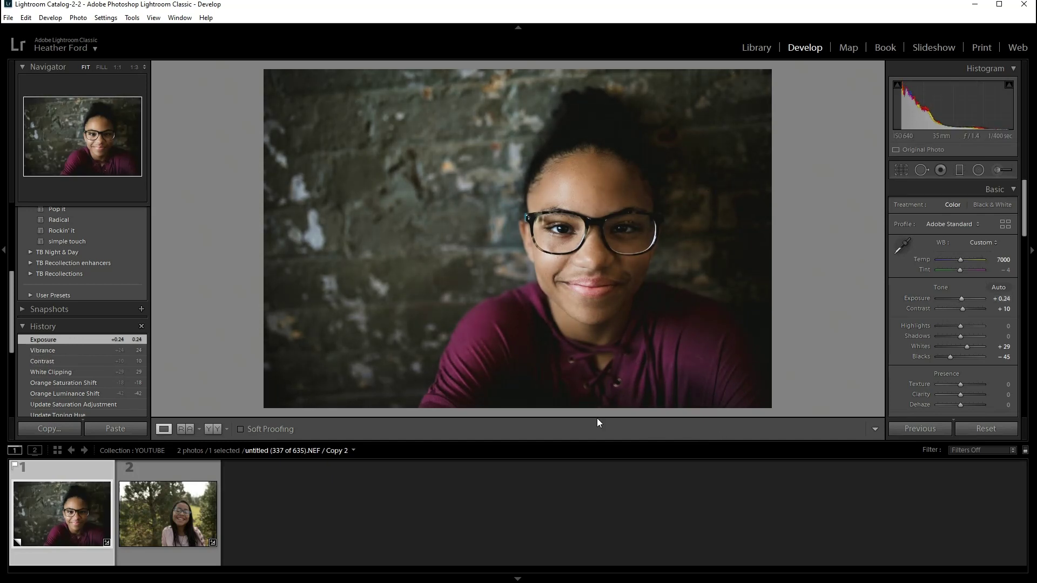
{"action": "left_click", "coordinate": [217, 429]}
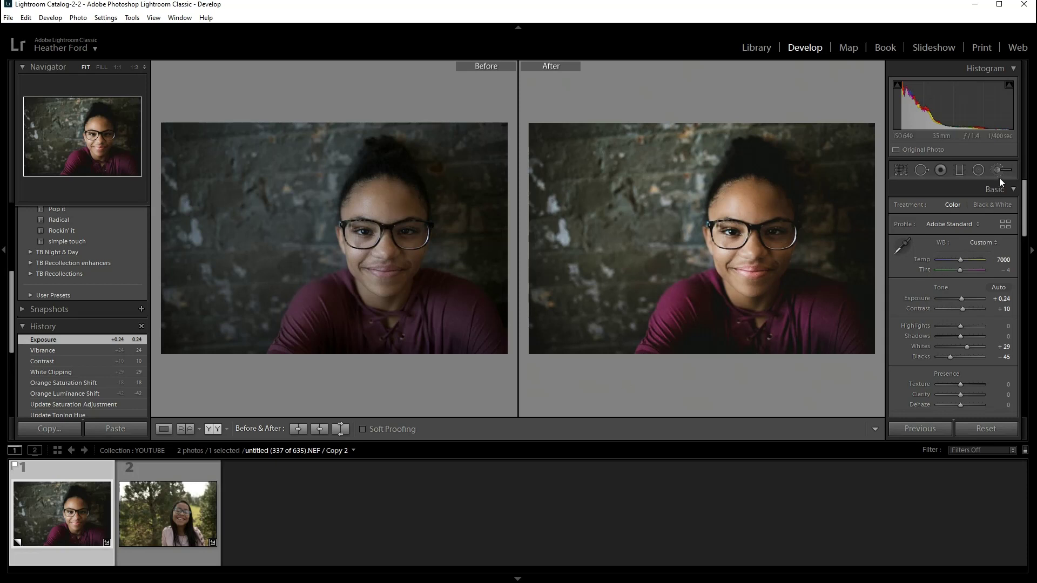
- Apply the TB Recollections 'Left to wonder' preset to the pine-tree portrait
{"action": "left_click", "coordinate": [165, 429]}
{"action": "left_click", "coordinate": [189, 520]}
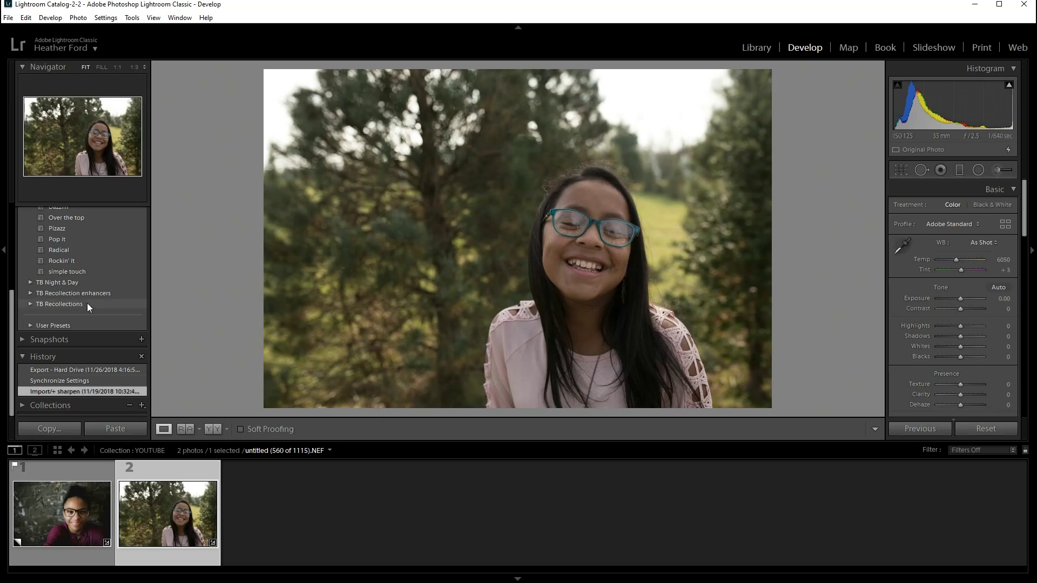
{"action": "scroll", "coordinate": [86, 303], "scroll_direction": "up", "scroll_amount": 1}
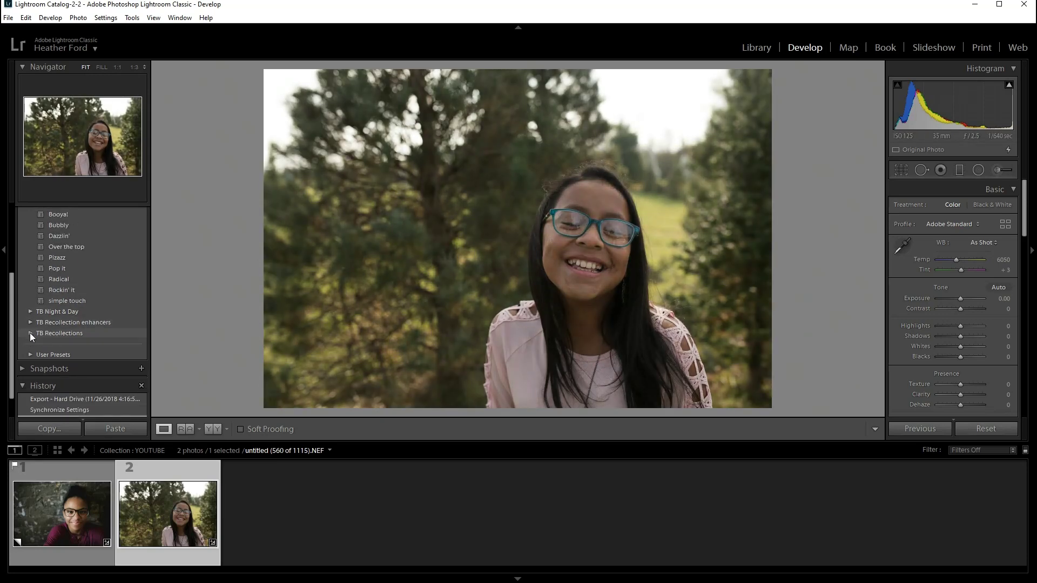
{"action": "left_click", "coordinate": [30, 333]}
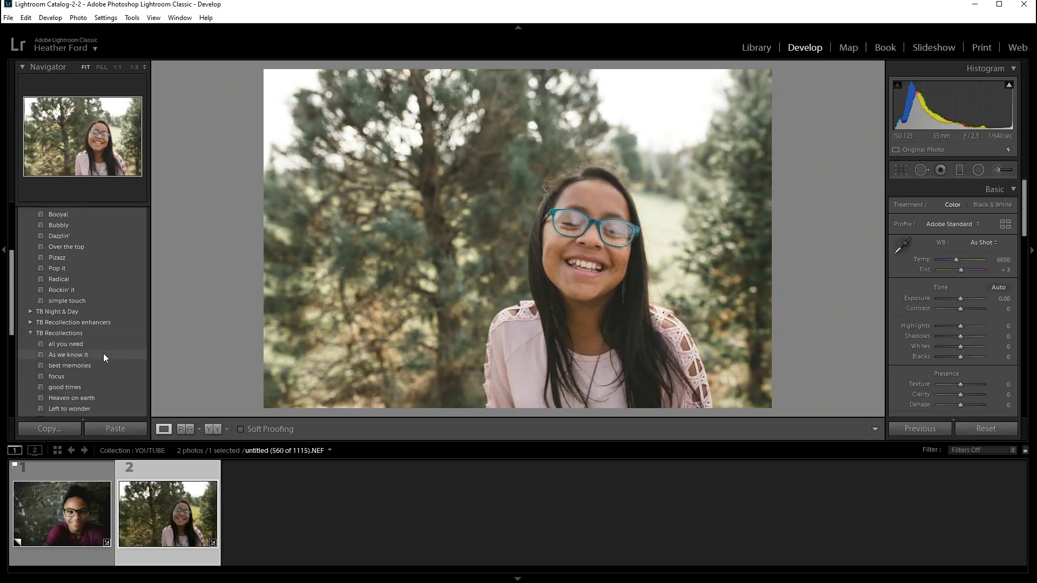
{"action": "scroll", "coordinate": [103, 353], "scroll_direction": "down", "scroll_amount": 2}
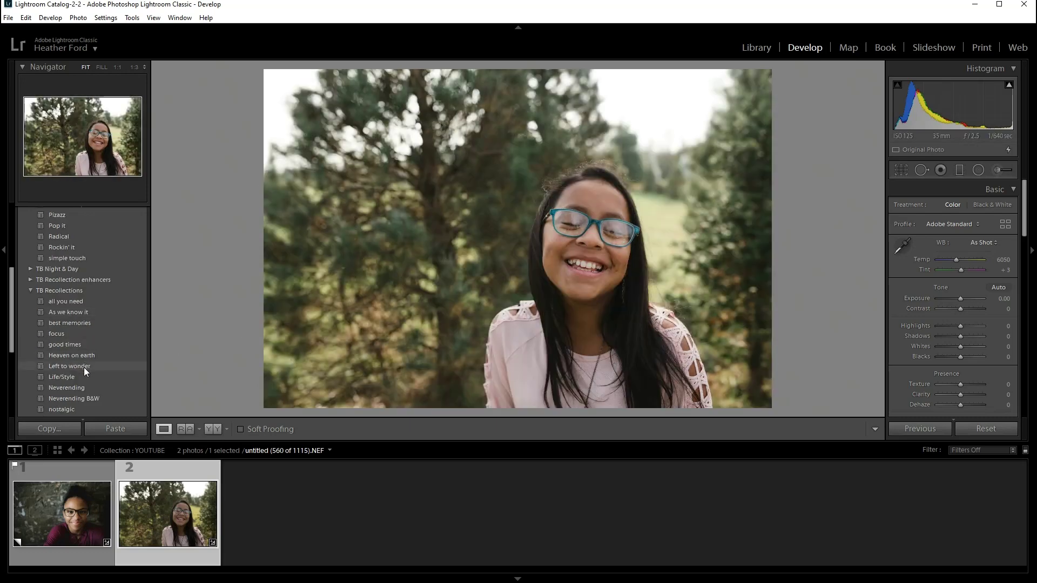
{"action": "left_click", "coordinate": [85, 369]}
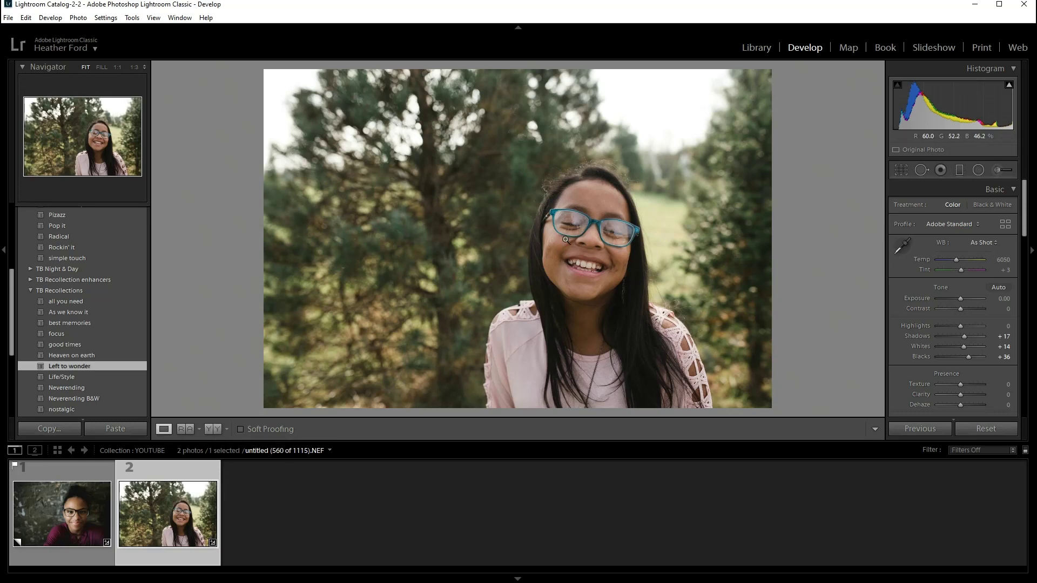
- Compare the preset look with the original, then raise Contrast to +12
{"action": "left_click", "coordinate": [213, 431]}
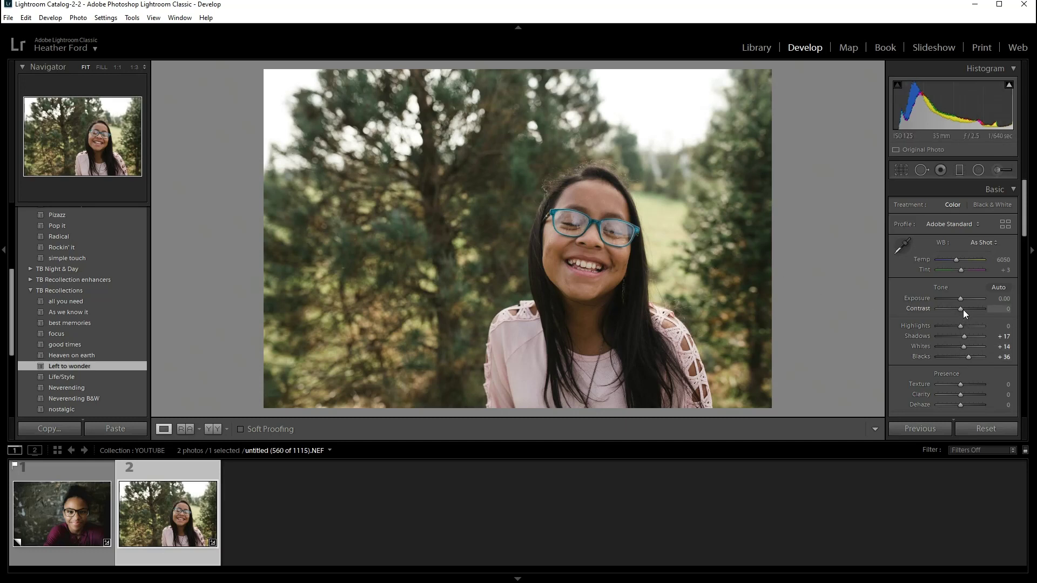
{"action": "left_click_drag", "start_coordinate": [964, 310], "coordinate": [966, 310]}
{"action": "left_click_drag", "start_coordinate": [968, 357], "coordinate": [969, 350]}
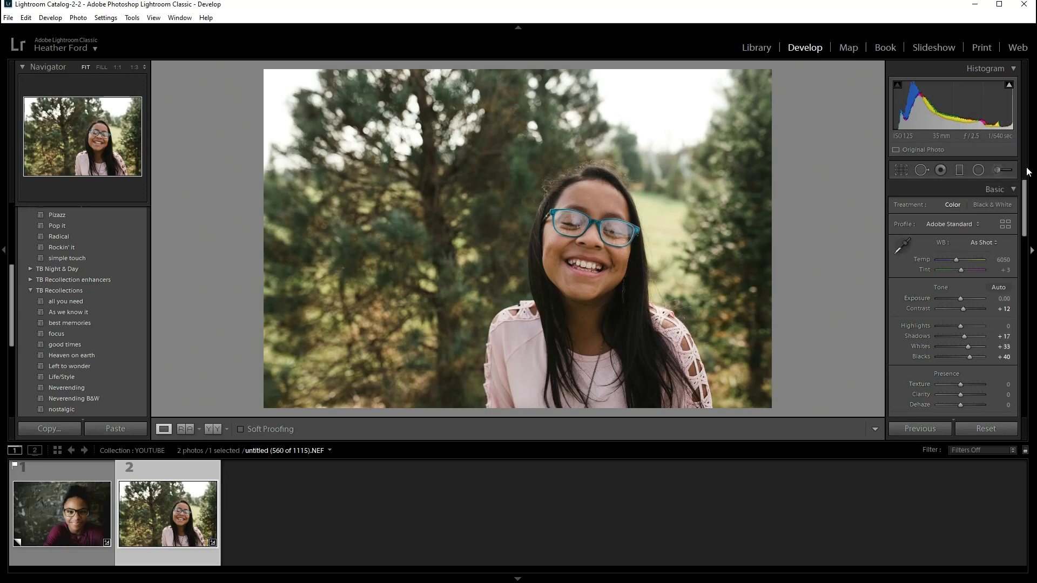
- Paint a +0.09 Exposure brush over the girl's face and view it beside the original
{"action": "left_click", "coordinate": [997, 171]}
{"action": "left_click", "coordinate": [947, 208]}
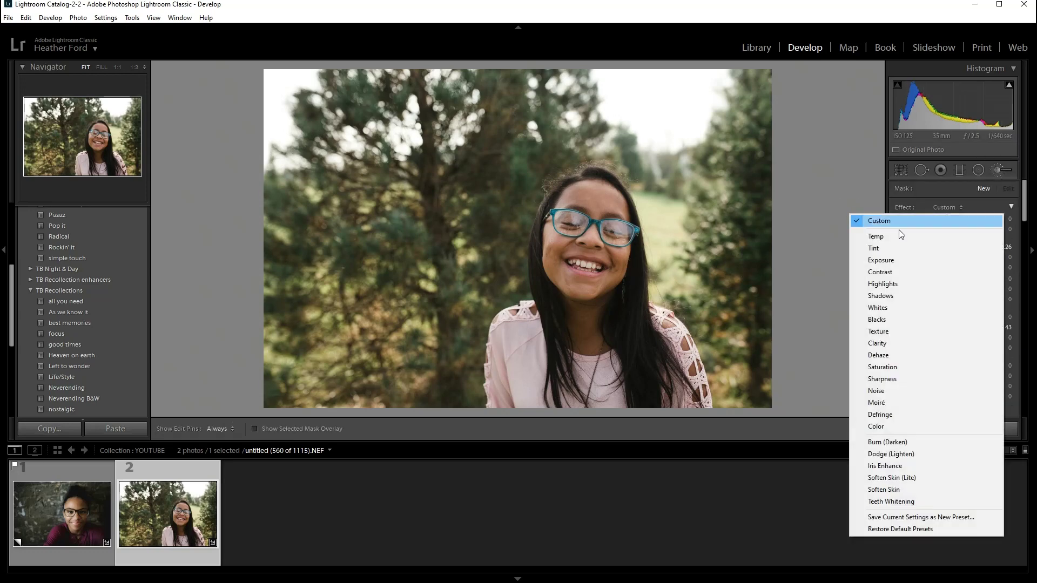
{"action": "left_click", "coordinate": [881, 260]}
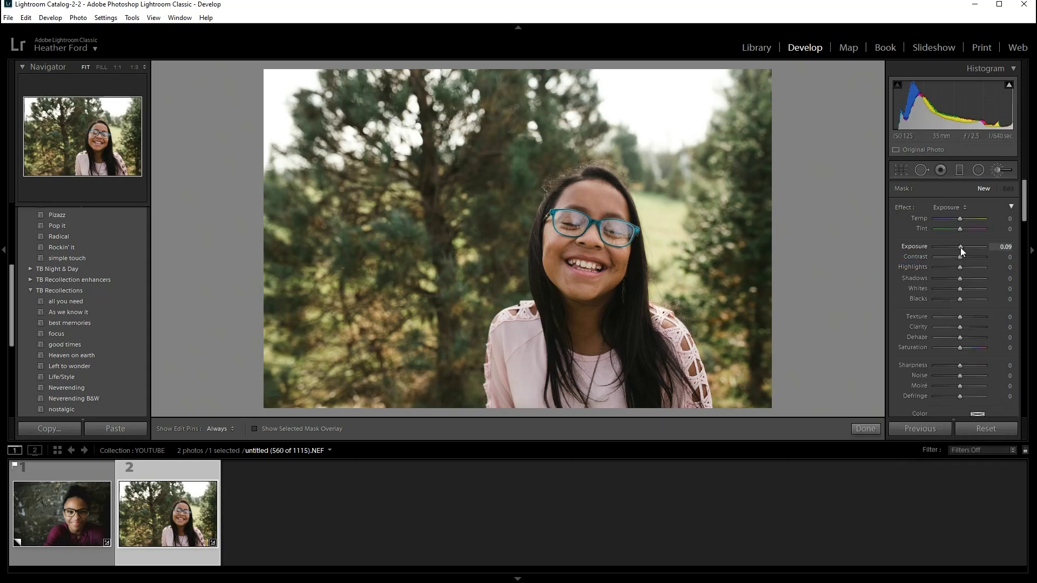
{"action": "key", "text": "h"}
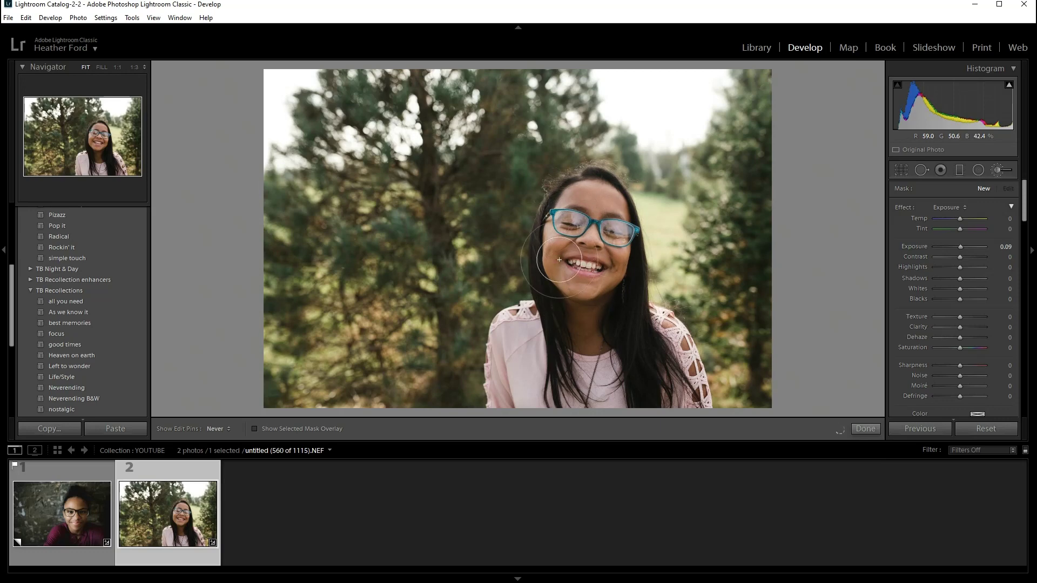
{"action": "mouse_move", "coordinate": [559, 260]}
{"action": "left_mouse_down"}
{"action": "mouse_move", "coordinate": [564, 292]}
{"action": "mouse_move", "coordinate": [599, 262]}
{"action": "mouse_move", "coordinate": [583, 343]}
{"action": "left_mouse_up"}
{"action": "left_click", "coordinate": [871, 429]}
{"action": "left_click", "coordinate": [214, 428]}
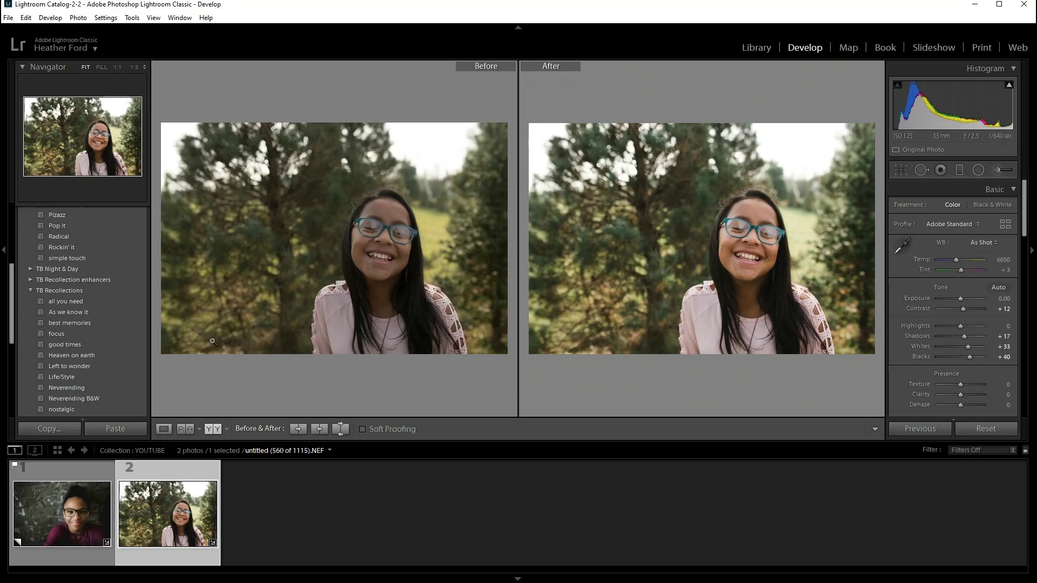
- Lower Orange saturation in HSL to -13 on the pine-tree portrait
{"action": "left_click", "coordinate": [165, 430]}
{"action": "scroll", "coordinate": [976, 282], "scroll_direction": "down", "scroll_amount": 10}
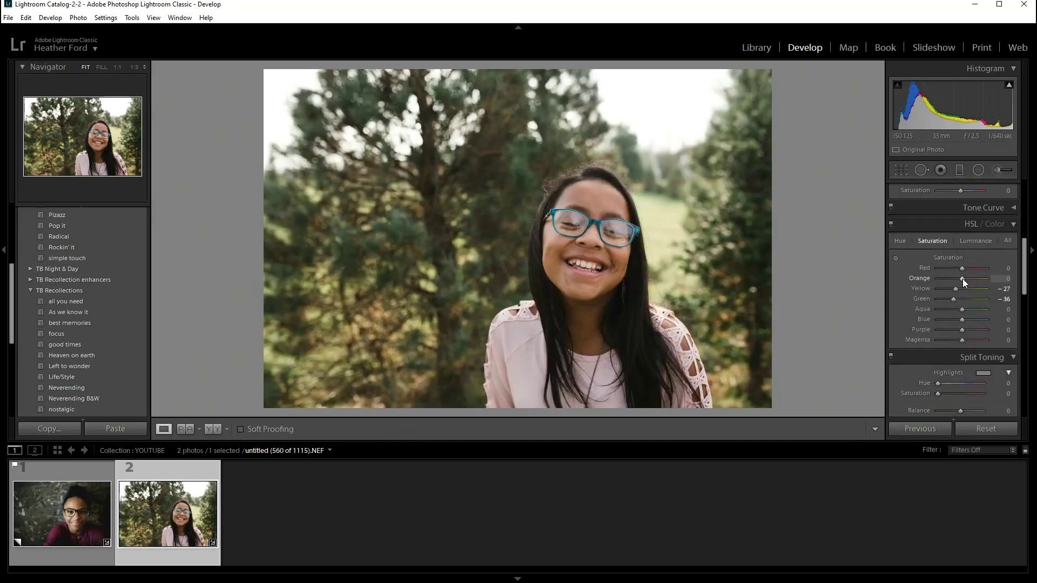
{"action": "left_click_drag", "start_coordinate": [961, 279], "coordinate": [960, 278]}
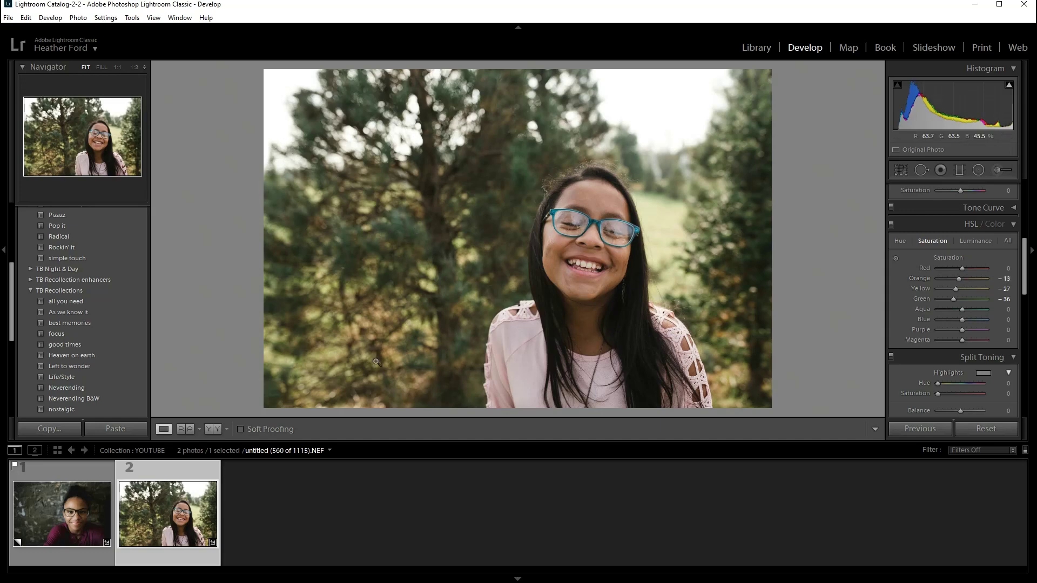
- Check the Orange saturation change in History, then show the before-and-after comparison
{"action": "scroll", "coordinate": [62, 341], "scroll_direction": "down", "scroll_amount": 5}
{"action": "scroll", "coordinate": [78, 303], "scroll_direction": "down", "scroll_amount": 2}
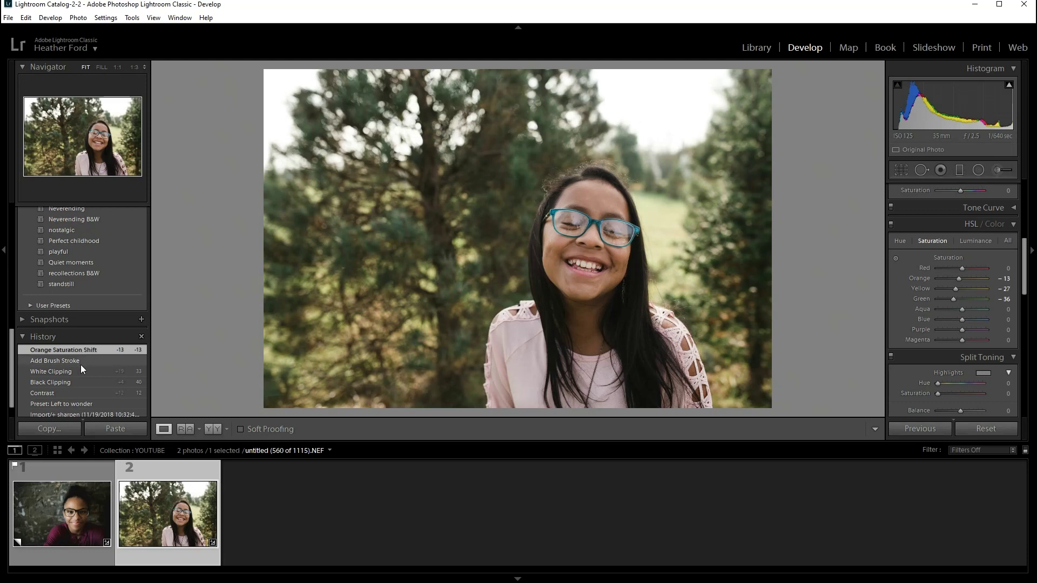
{"action": "left_click", "coordinate": [80, 362]}
{"action": "left_click", "coordinate": [84, 352]}
{"action": "left_click", "coordinate": [81, 363]}
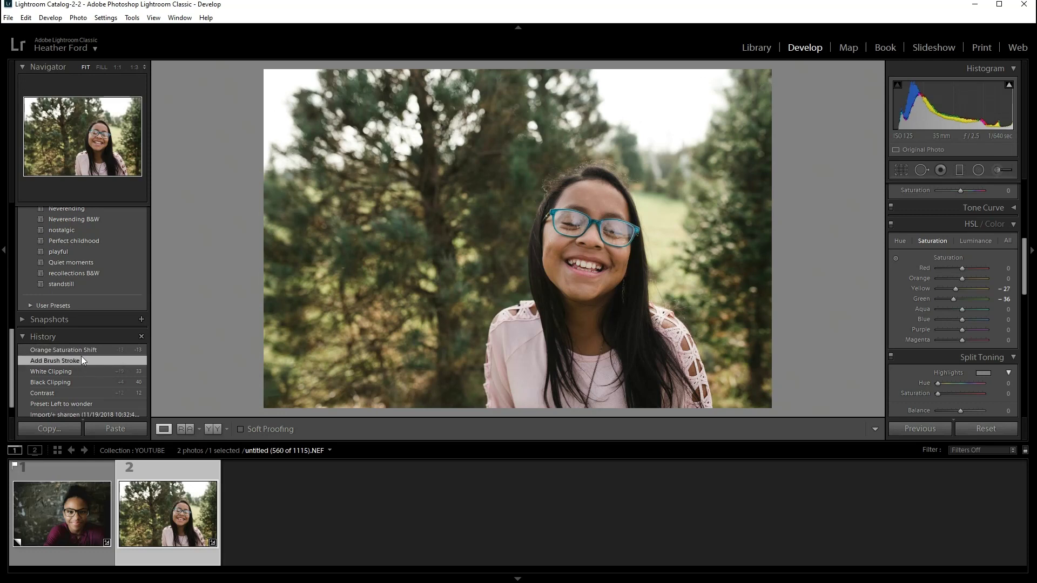
{"action": "left_click", "coordinate": [85, 349]}
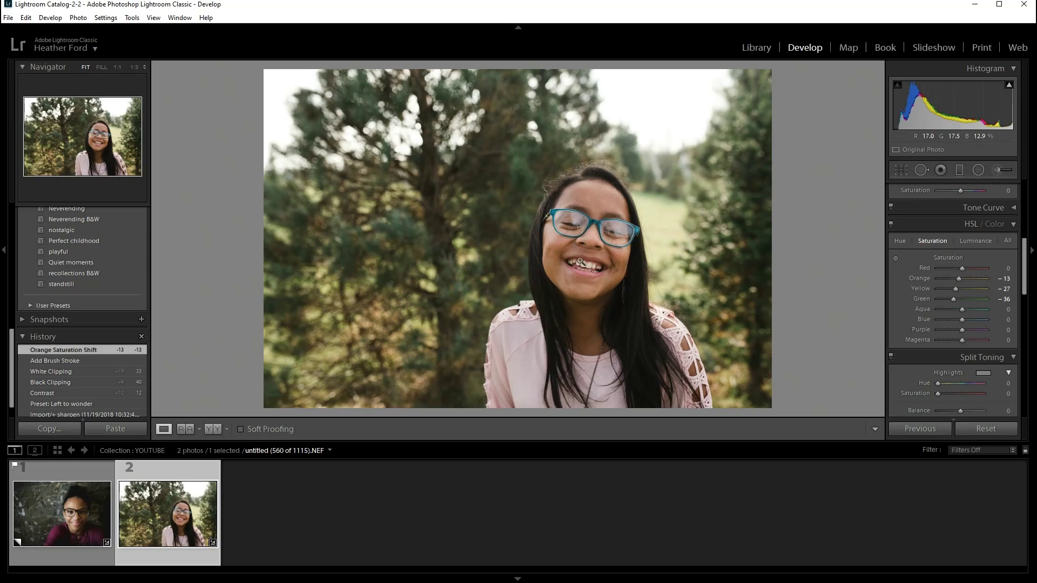
{"action": "left_click", "coordinate": [213, 429]}
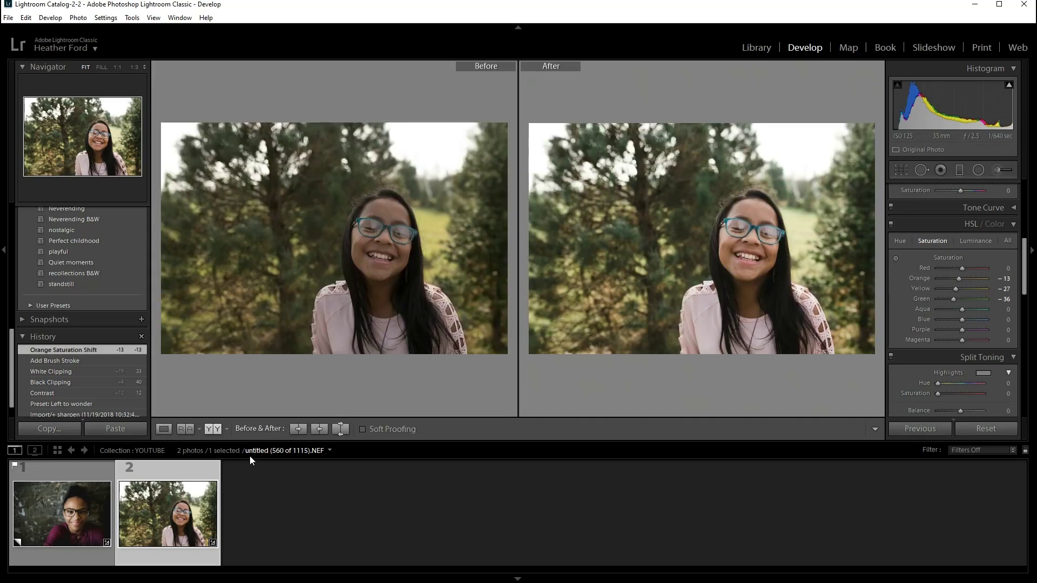
- Select the brick-wall portrait and display it before and after side by side
{"action": "left_click", "coordinate": [162, 429]}
{"action": "left_click", "coordinate": [82, 507]}
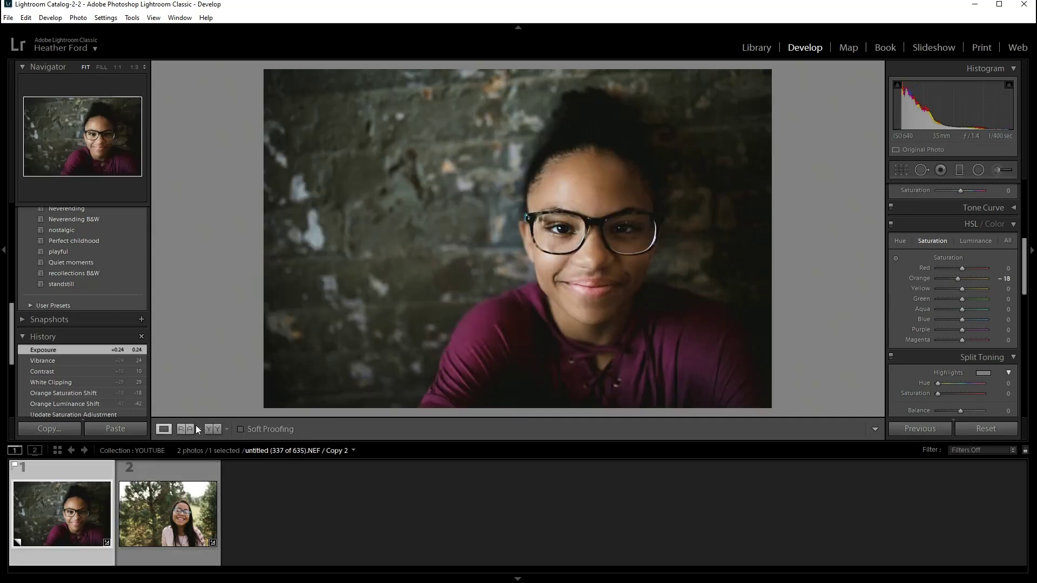
{"action": "left_click", "coordinate": [215, 429]}
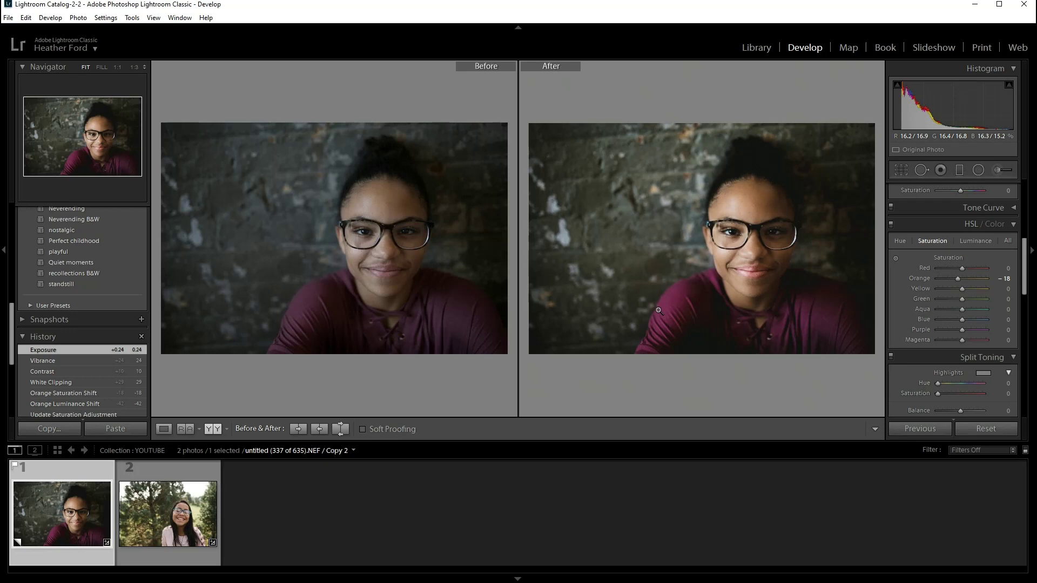
{"action": "scroll", "coordinate": [95, 276], "scroll_direction": "up", "scroll_amount": 5}
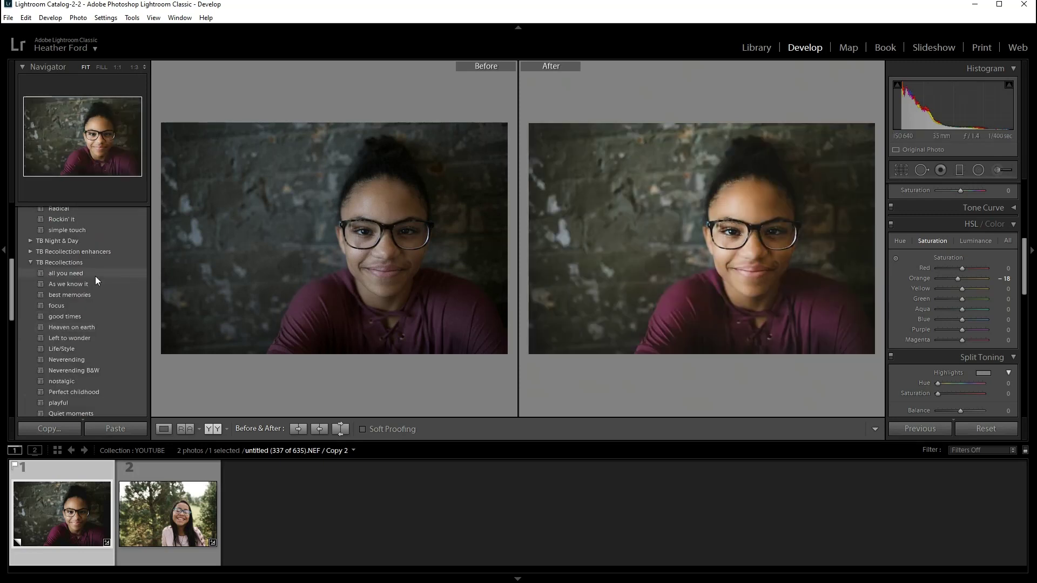